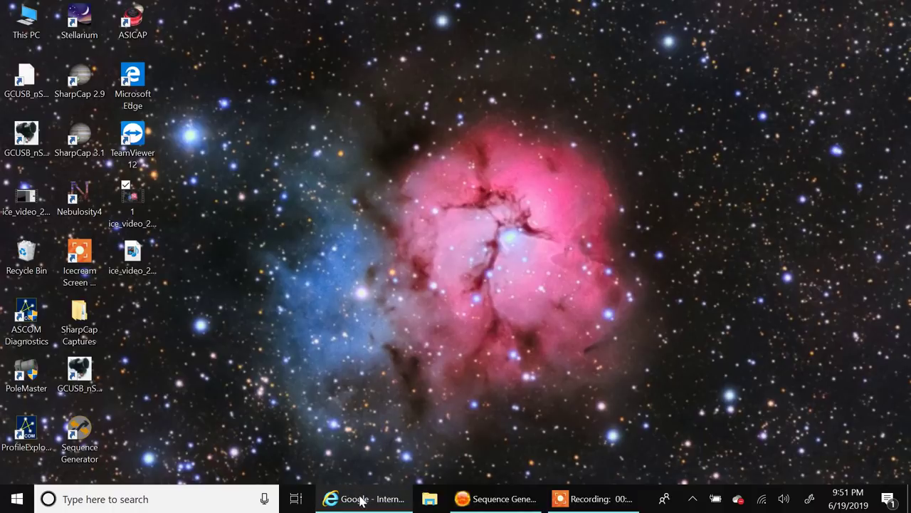
Switch to Internet Explorer and search Google for "eqmod download".
mouse_move(364, 498)
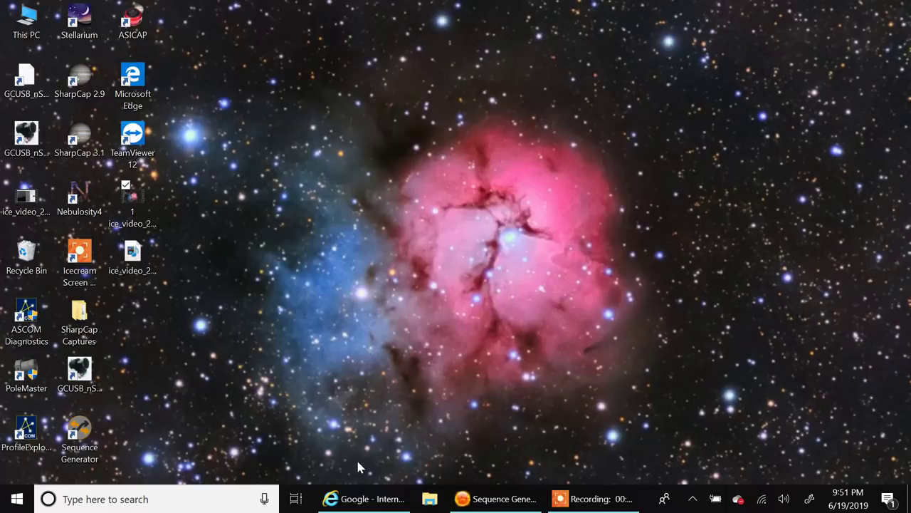
left_click(358, 500)
left_click(351, 337)
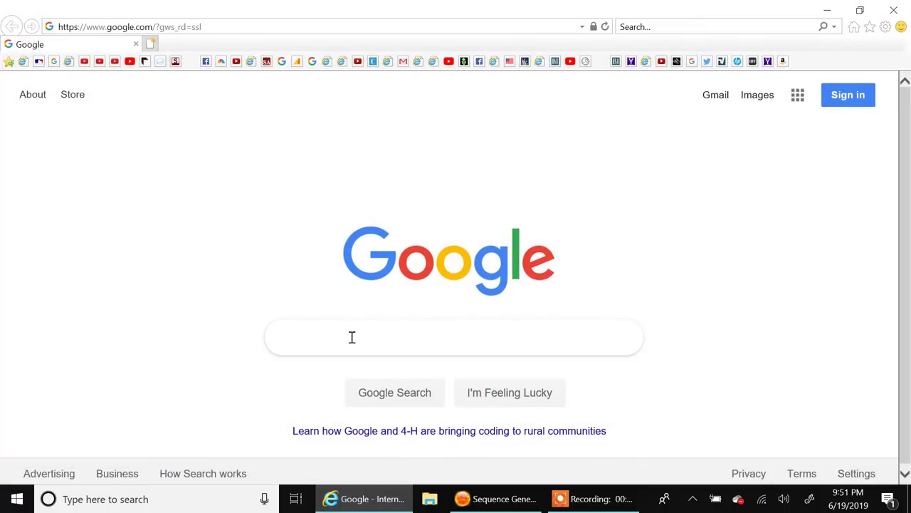
type("eqmod ")
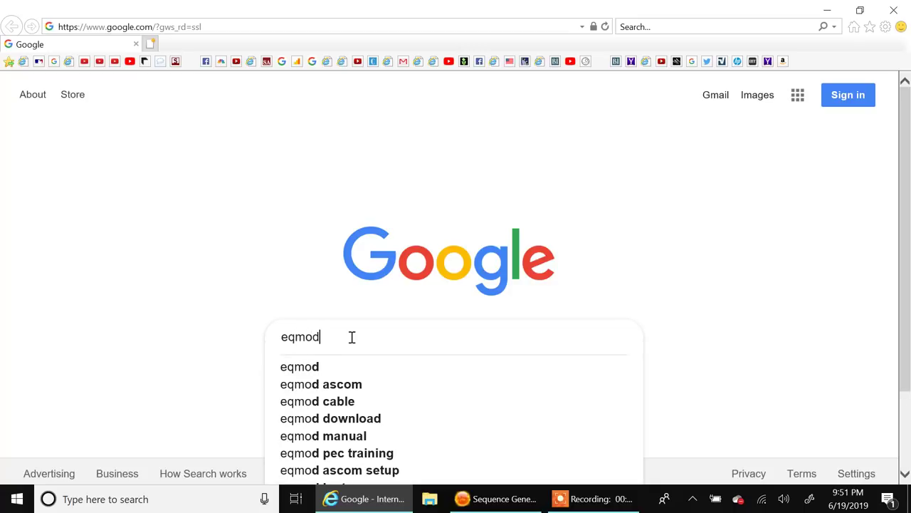
type("download")
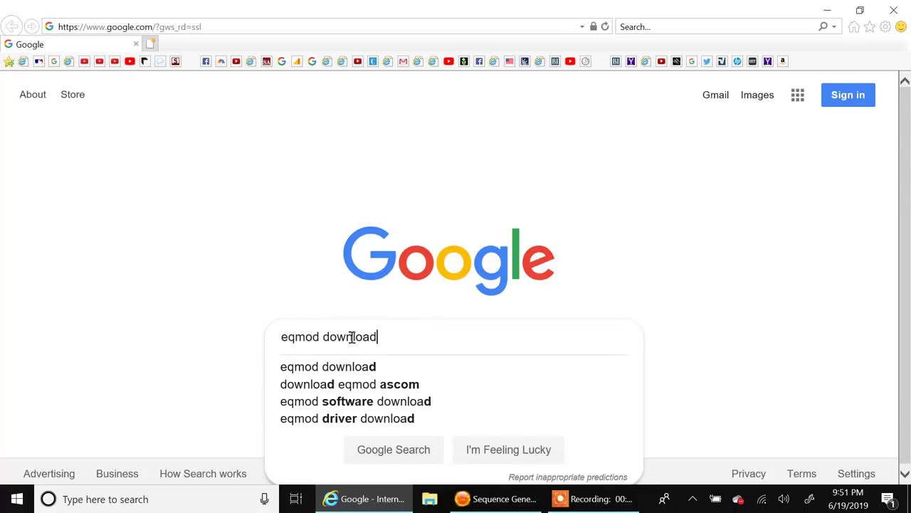
key("Return")
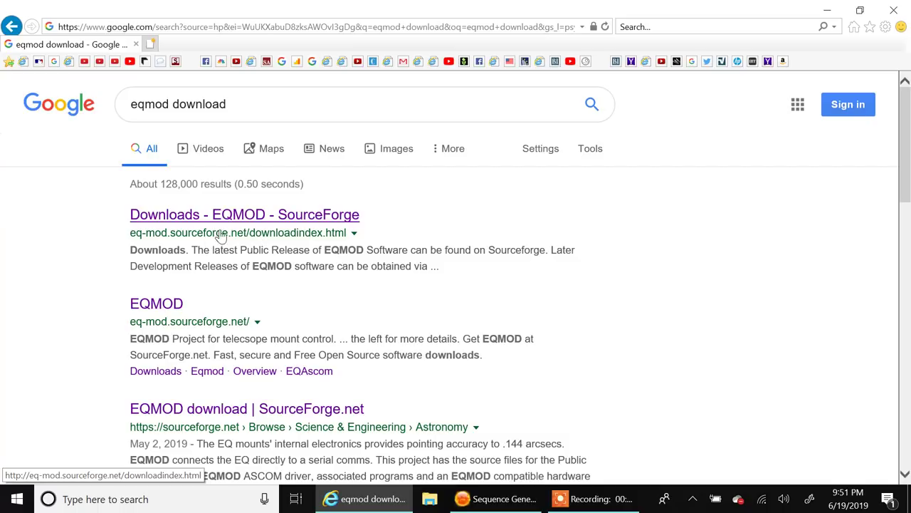
Open the EQMOD project's Downloads page and follow its Sourceforge link to the public release files.
left_click(277, 216)
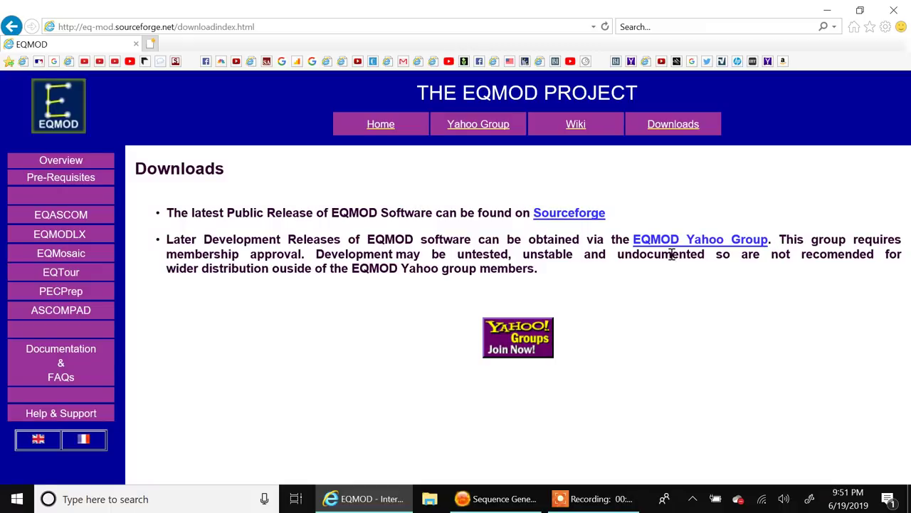
left_click(673, 125)
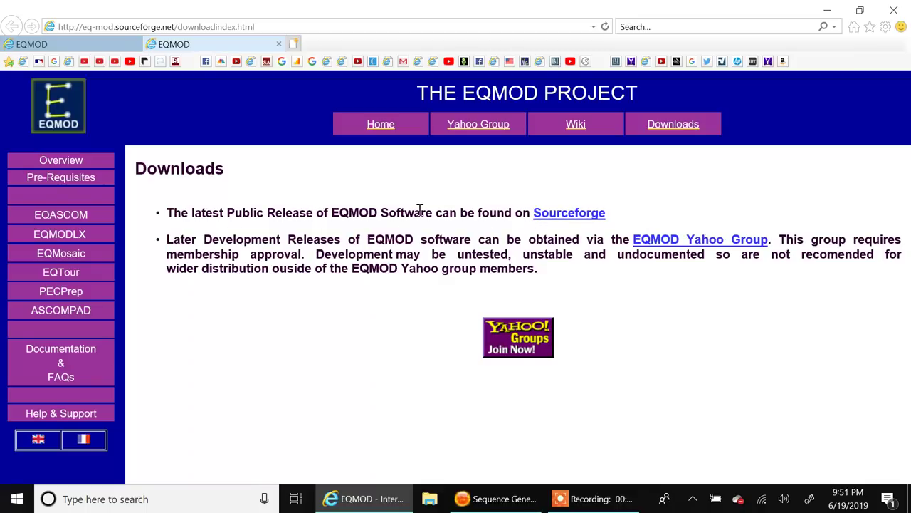
left_click(560, 221)
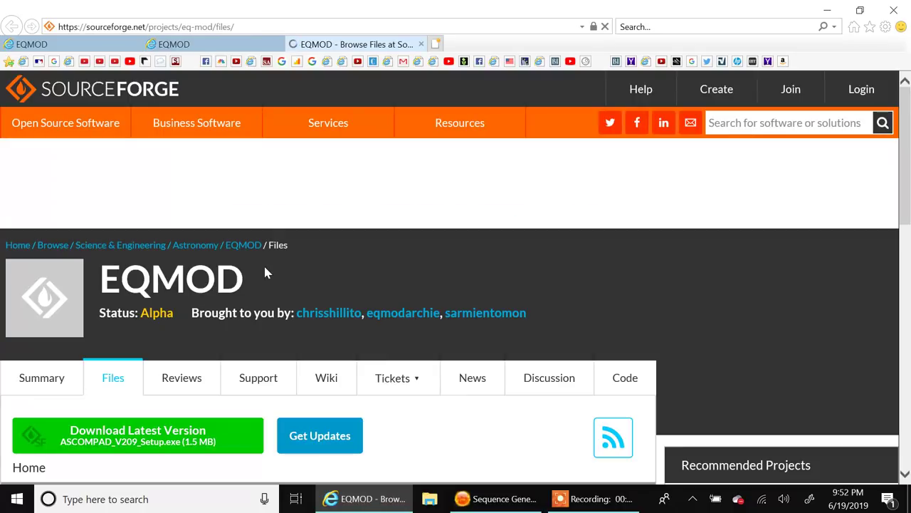
Open the EQASCOM folder in the EQMOD project files and look through the available setup versions.
scroll(242, 279, "down", 7)
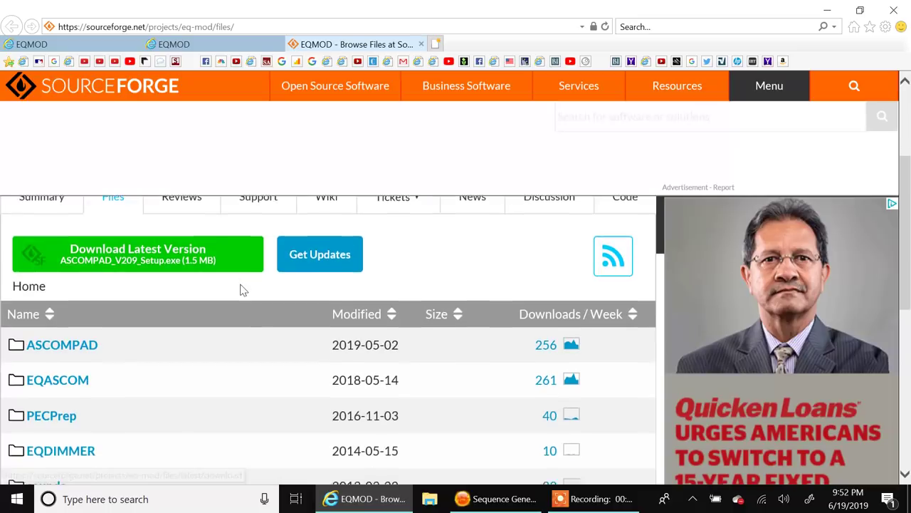
scroll(242, 292, "up", 1)
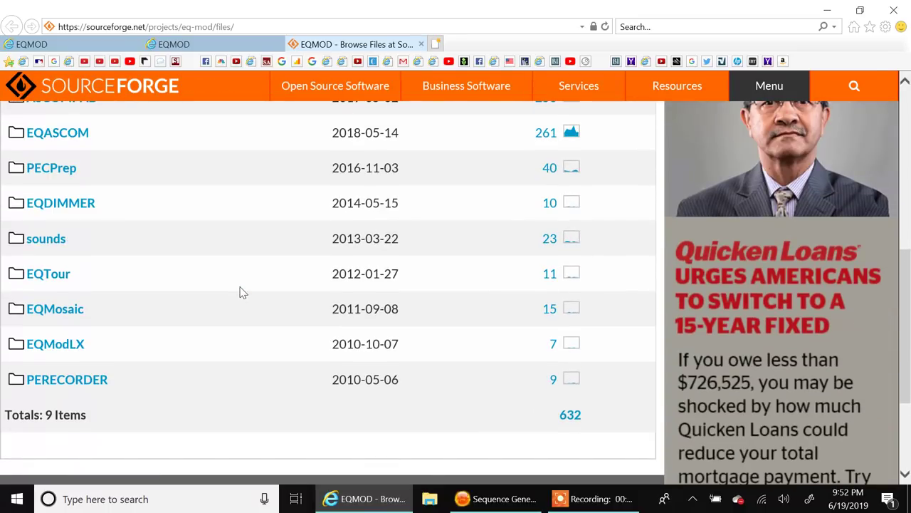
scroll(242, 288, "up", 6)
scroll(235, 292, "down", 2)
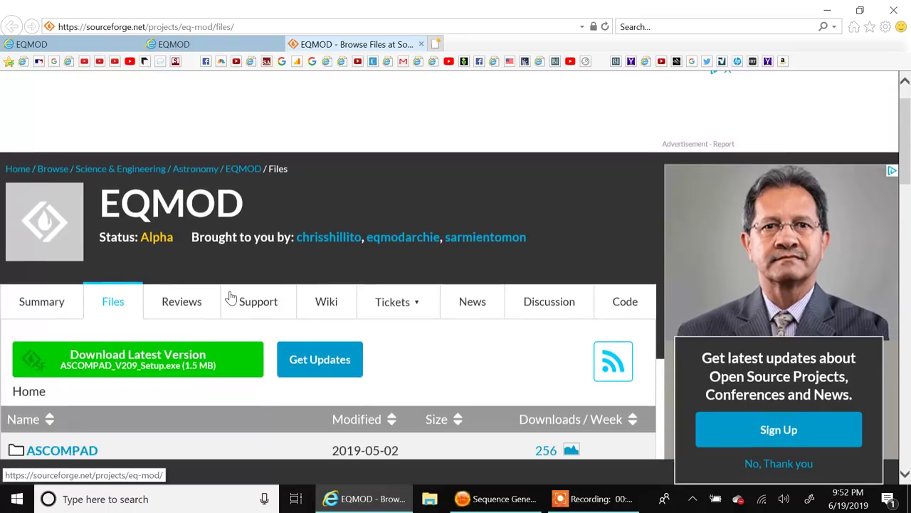
scroll(229, 292, "down", 1)
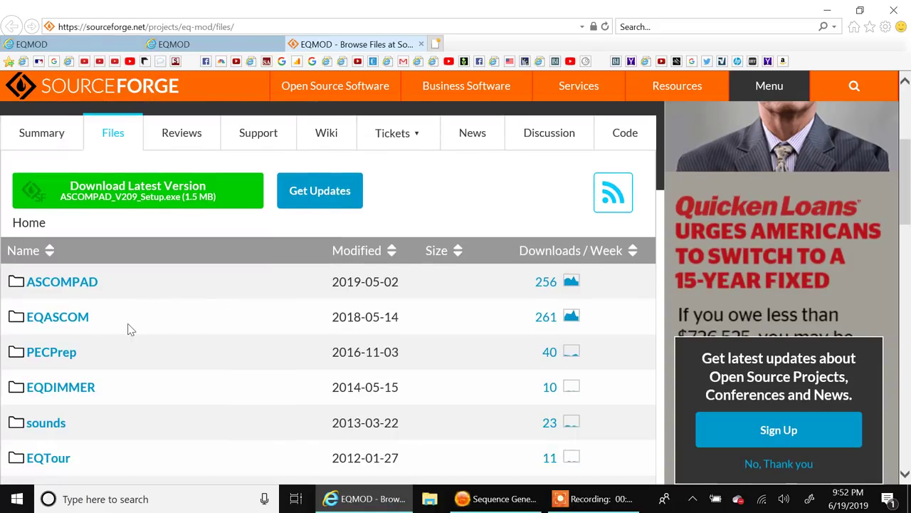
left_click(80, 321)
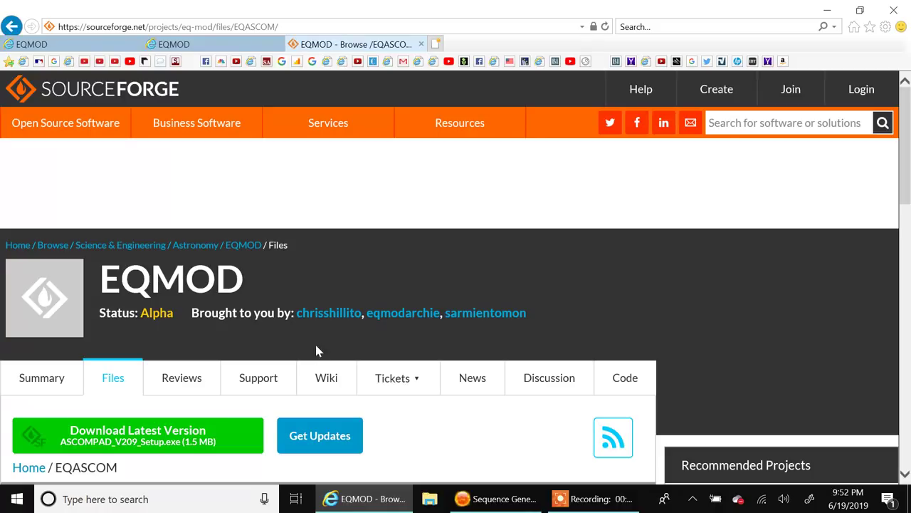
scroll(412, 356, "down", 5)
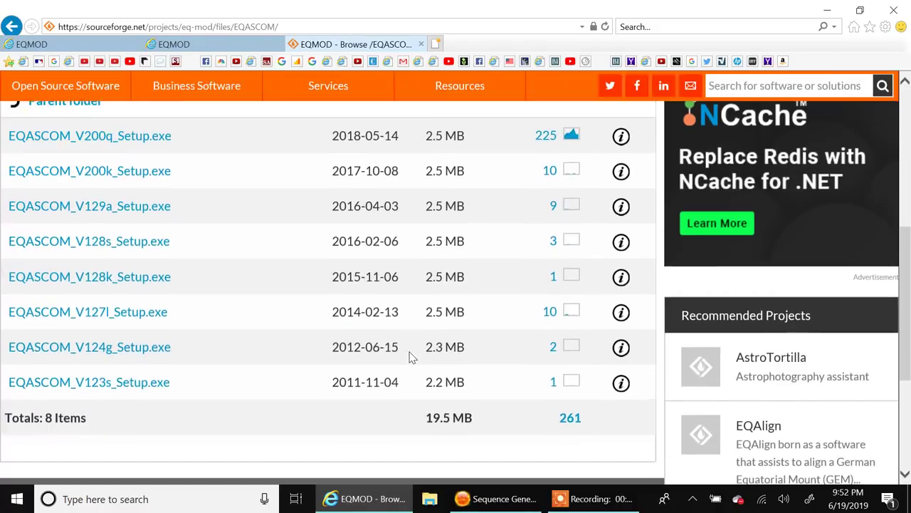
scroll(410, 356, "up", 3)
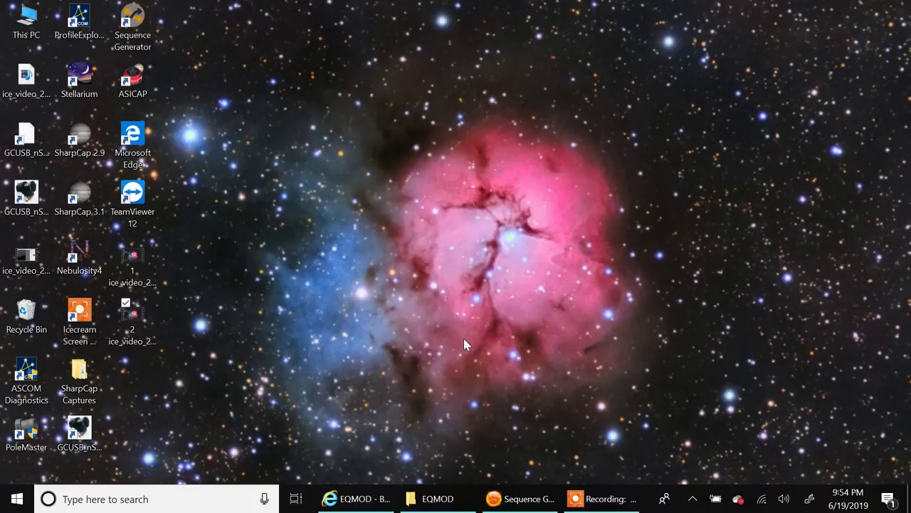
Run EQASCOM_V200q_Setup.exe from the EQMOD folder, advance with only sample scripts selected to the Ready to Install page, and cancel the setup.
left_click(429, 502)
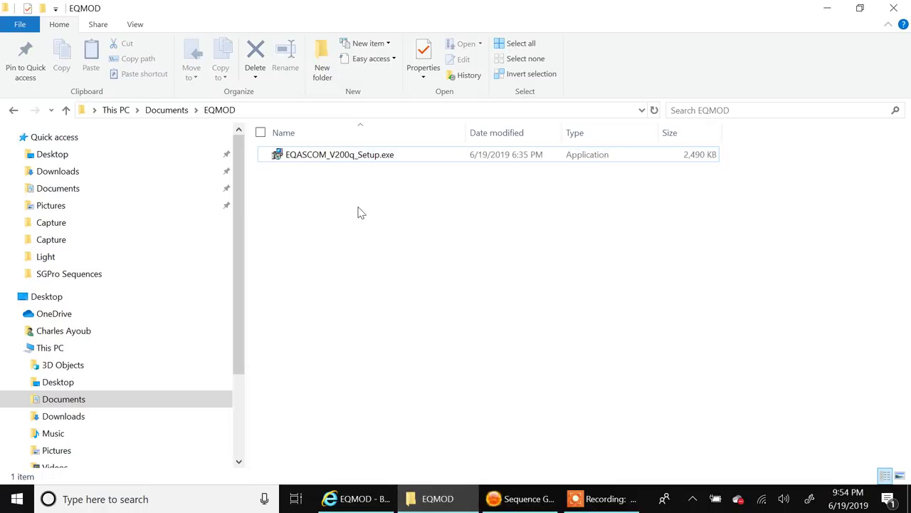
double_click(337, 157)
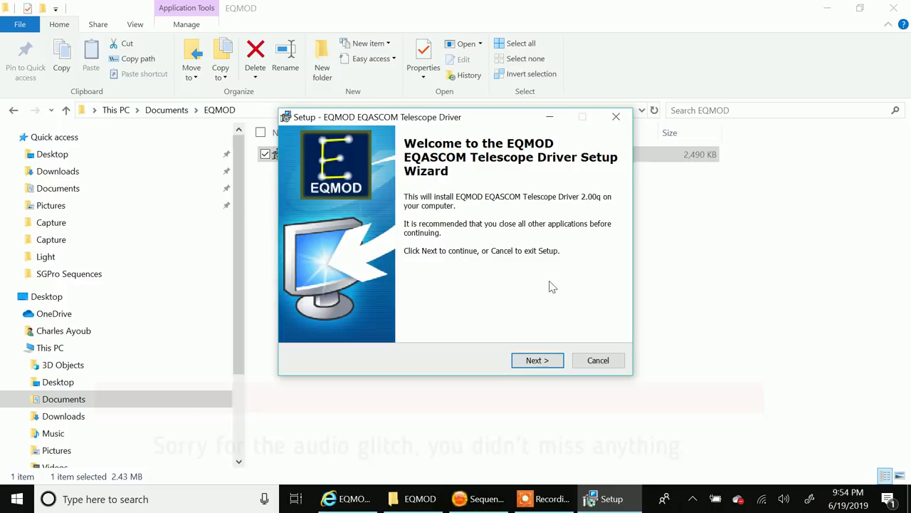
left_click(534, 360)
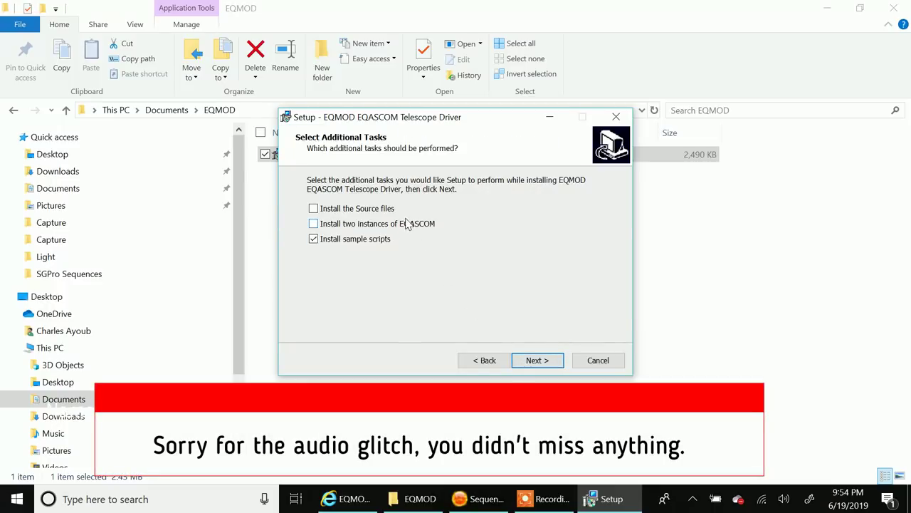
left_click(538, 361)
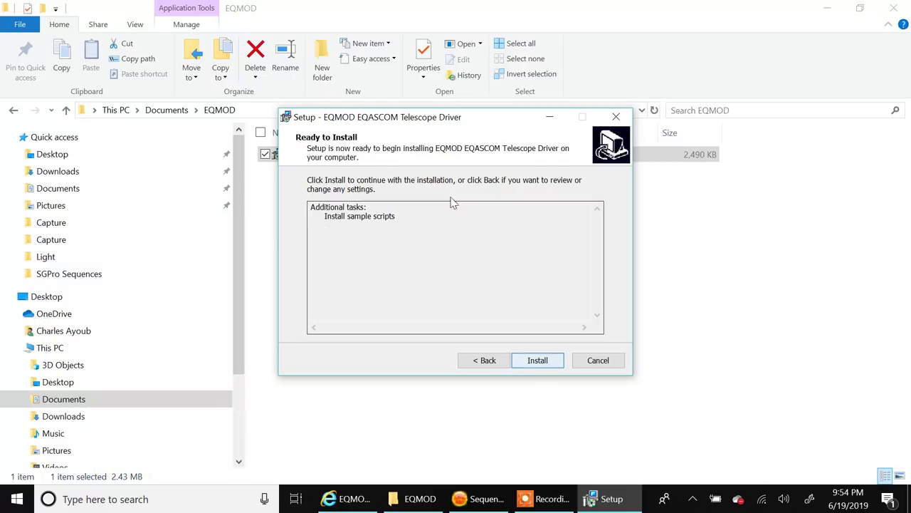
left_click(617, 365)
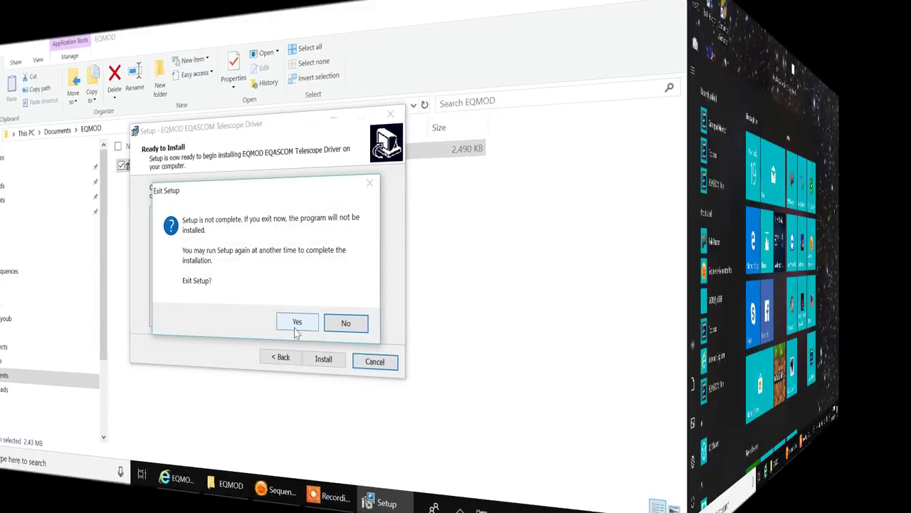
Expand the EQMOD program group in the list of installed apps, look through its entries, and launch Toolbox.
scroll(129, 381, "down", 10)
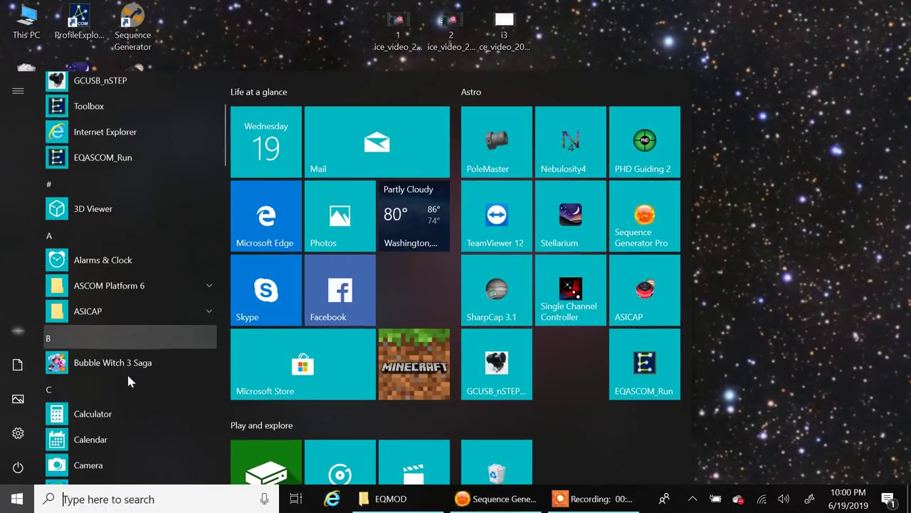
scroll(126, 381, "down", 3)
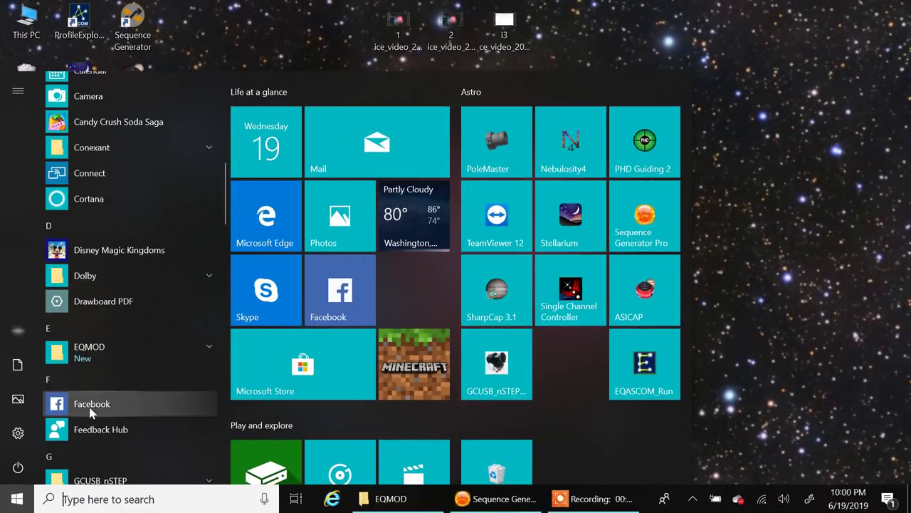
left_click(127, 355)
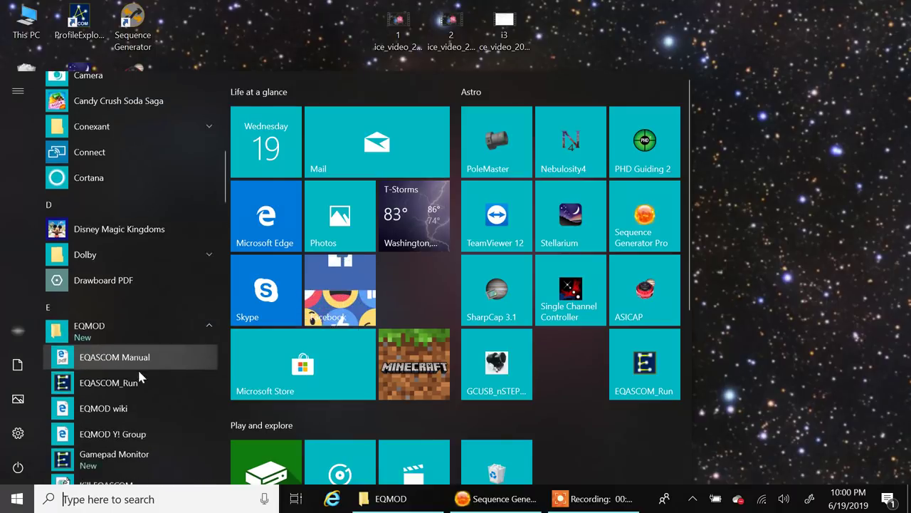
scroll(138, 367, "down", 1)
scroll(165, 342, "down", 1)
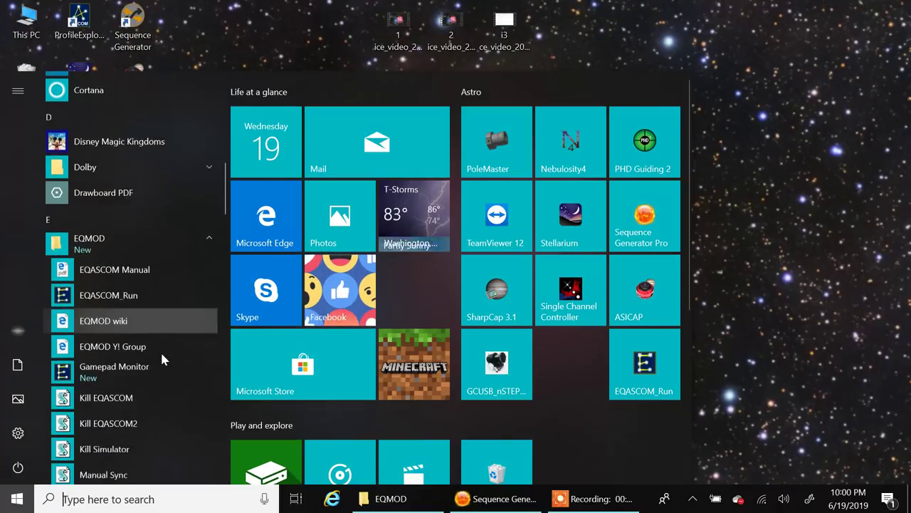
scroll(161, 361, "down", 1)
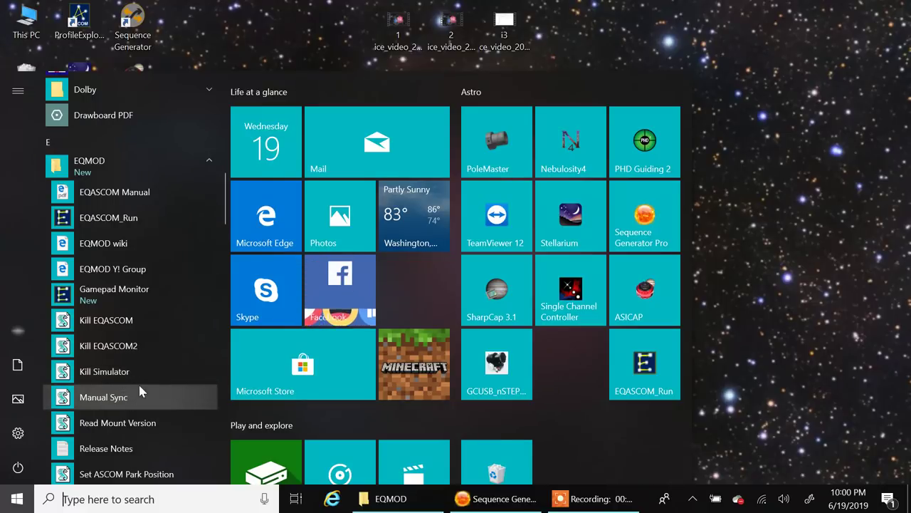
scroll(142, 299, "down", 1)
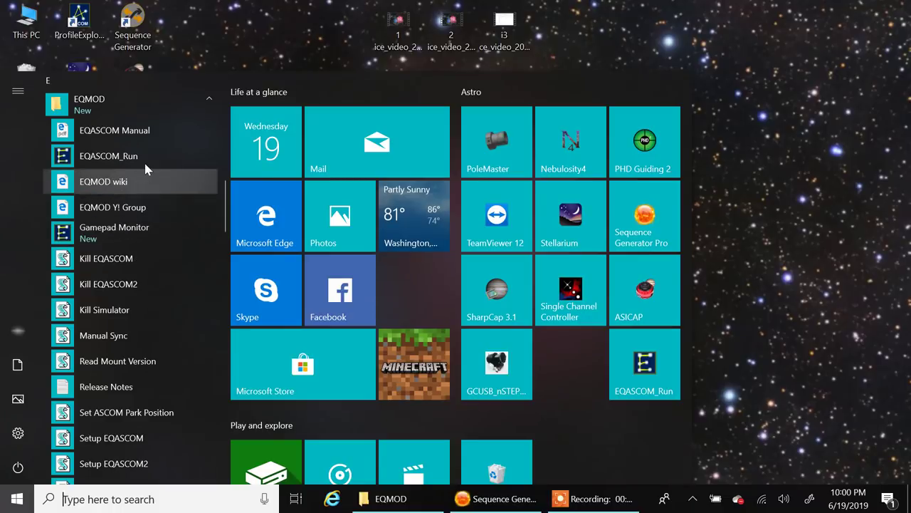
scroll(145, 263, "down", 3)
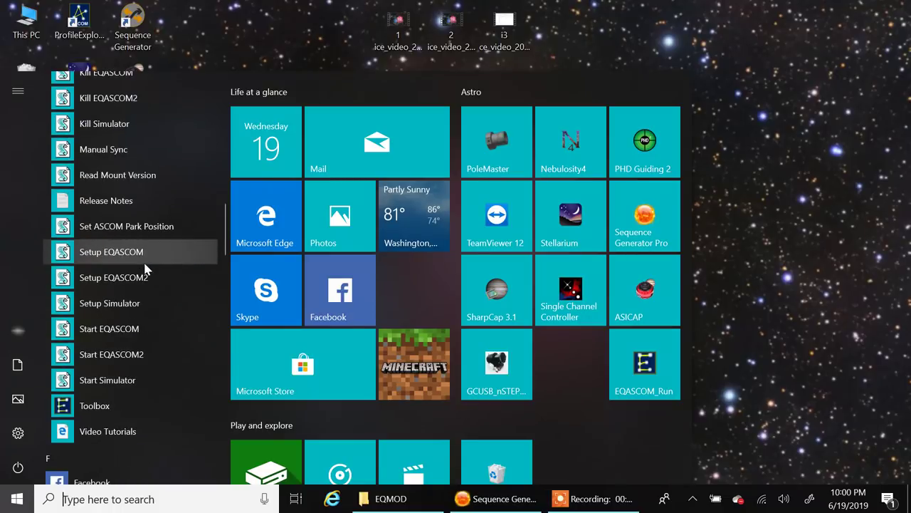
left_click(114, 406)
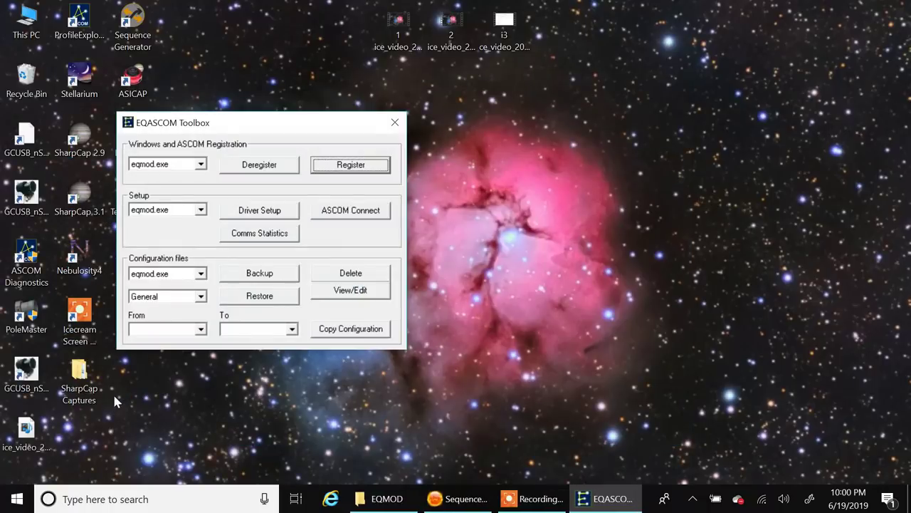
Open the driver setup for eqmod.exe from EQASCOM Toolbox and place the ASCOM Setup window beside it.
left_click_drag(290, 128, 345, 133)
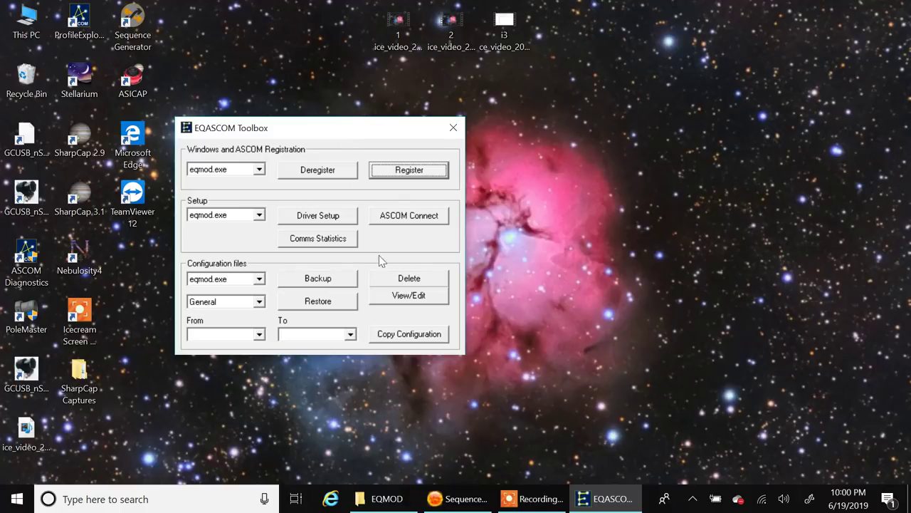
left_click(333, 223)
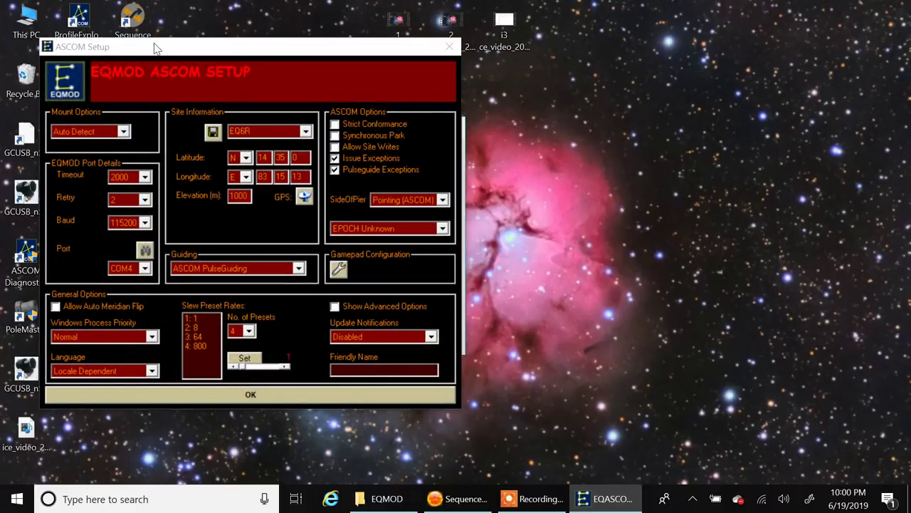
left_click_drag(156, 48, 434, 65)
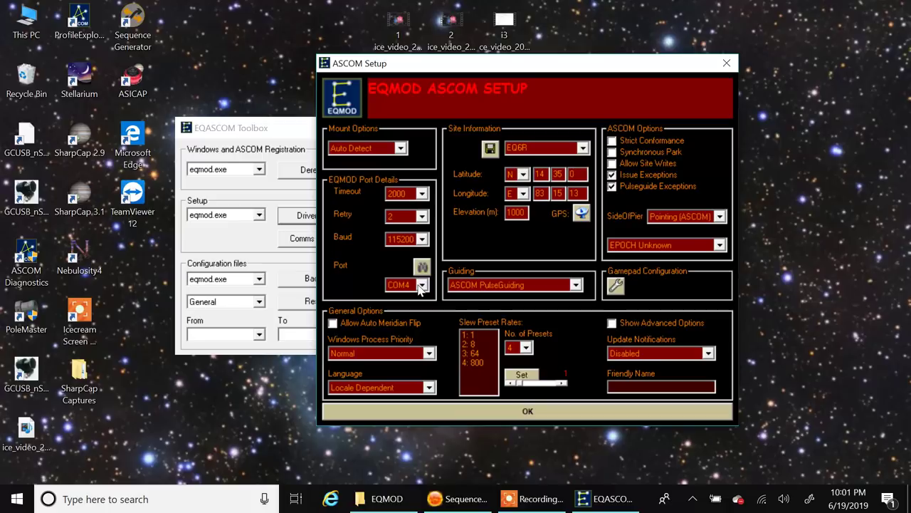
Open the system properties of This PC and confirm the ASCOM Setup dialog to clear it from view.
left_click(28, 39)
right_click(29, 39)
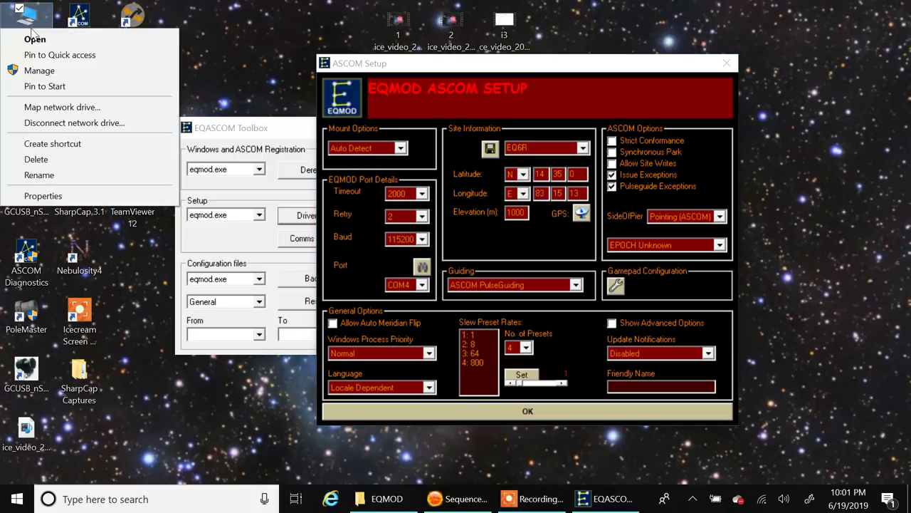
left_click(65, 196)
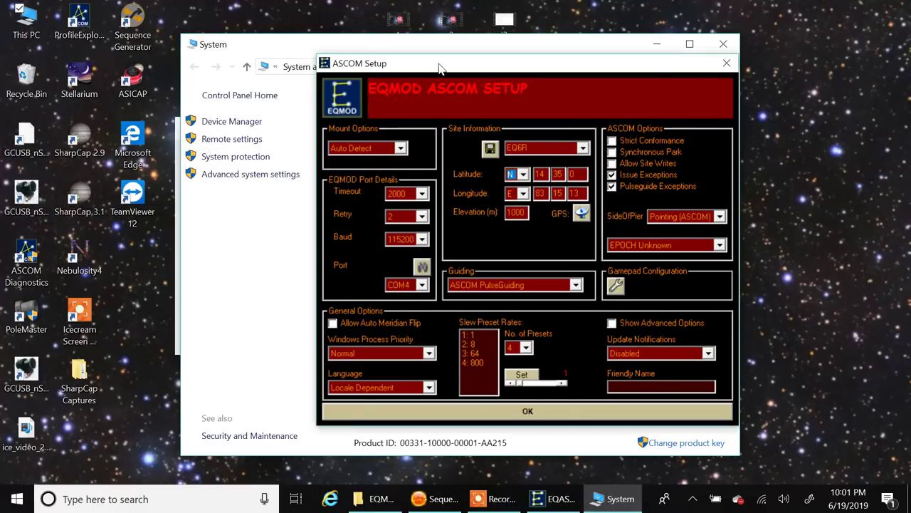
left_click_drag(428, 68, 528, 76)
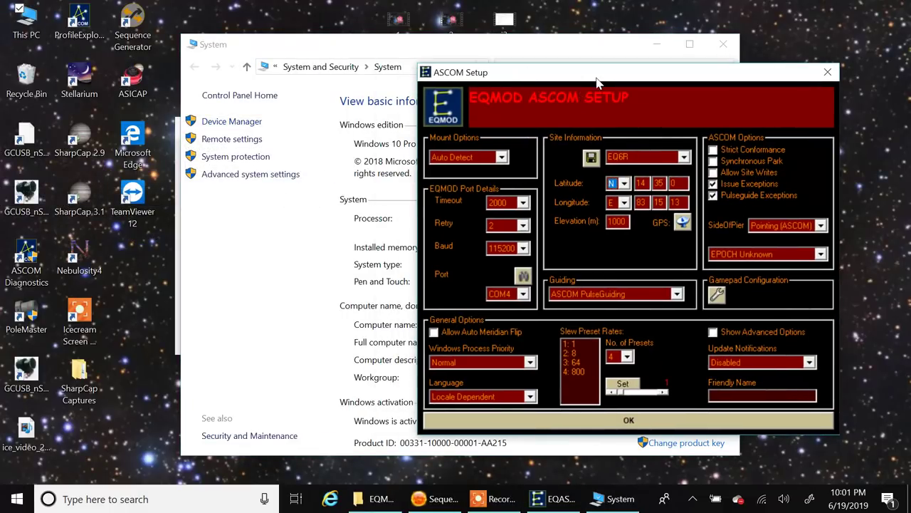
left_click(560, 422)
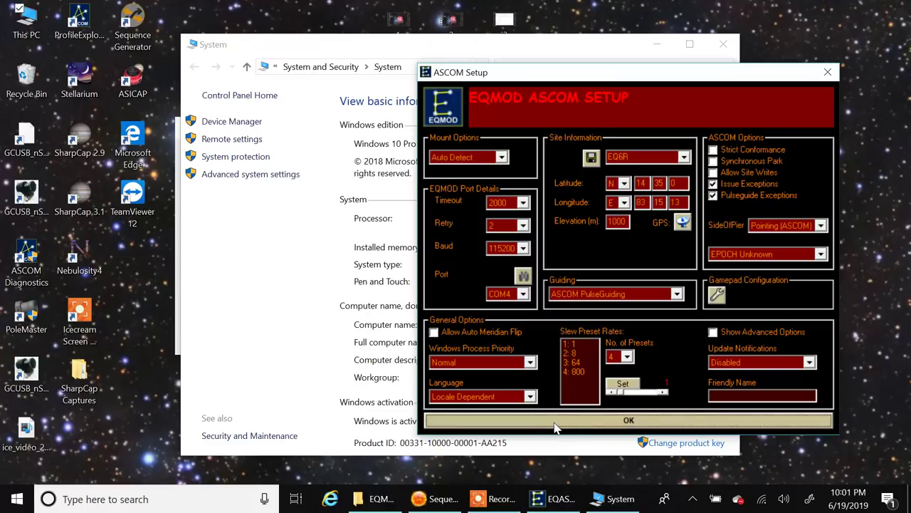
Look up the COM number of the USB-to-serial port in Device Manager, and close Device Manager and the System window.
left_click(241, 123)
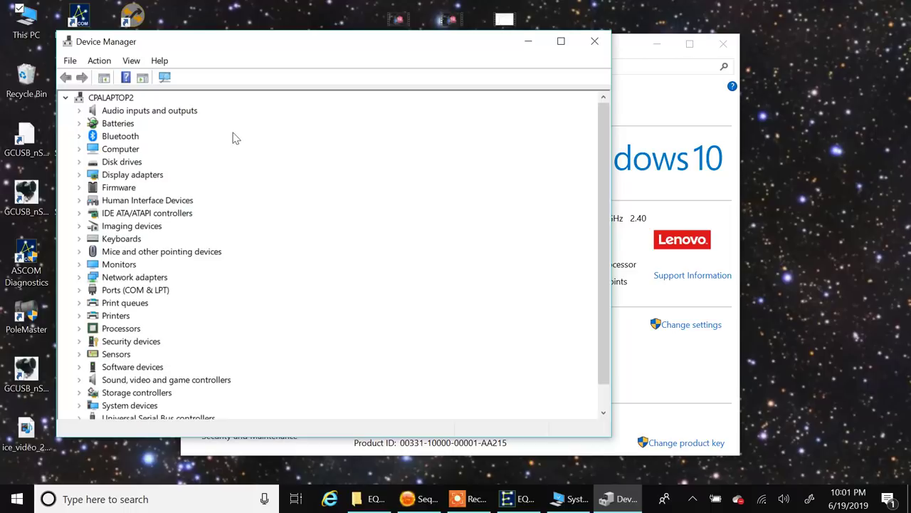
left_click(79, 290)
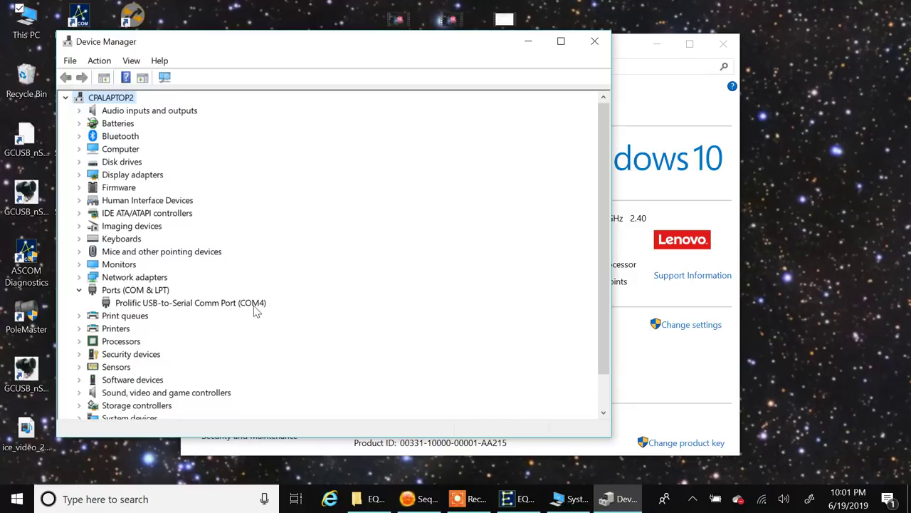
left_click(600, 45)
left_click(596, 46)
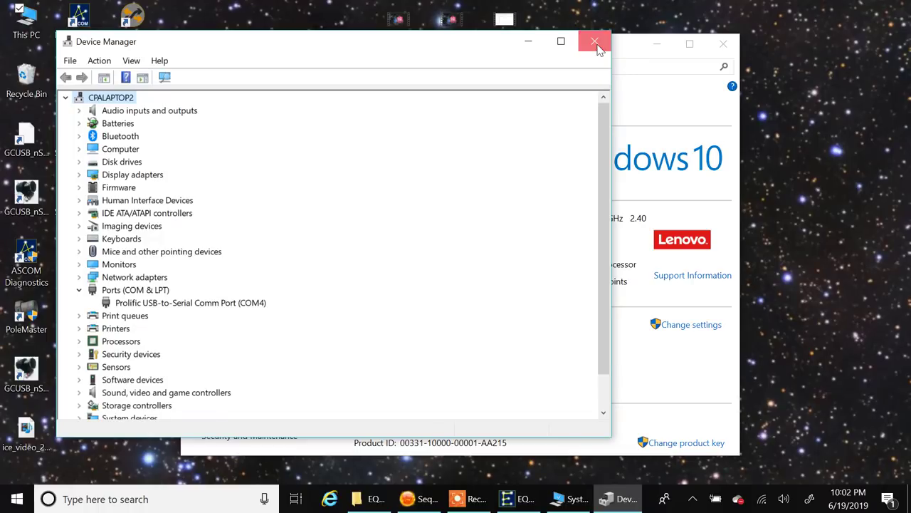
left_click(725, 46)
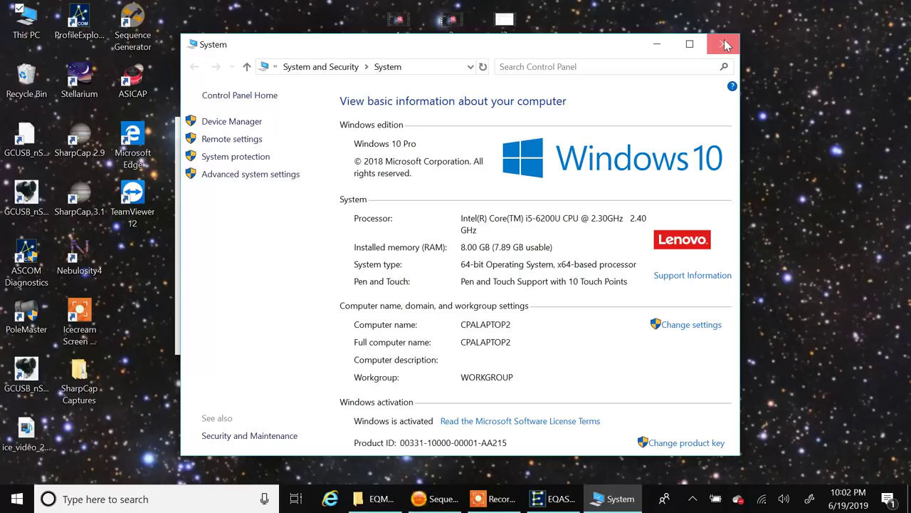
left_click(725, 45)
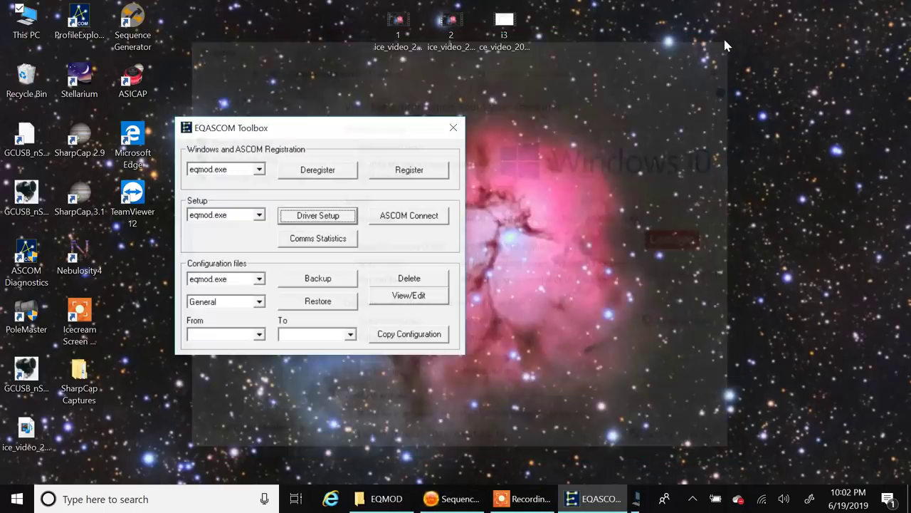
Reopen and confirm the eqmod.exe driver setup, and test the mount by connecting and disconnecting it through ASCOM.
left_click(336, 224)
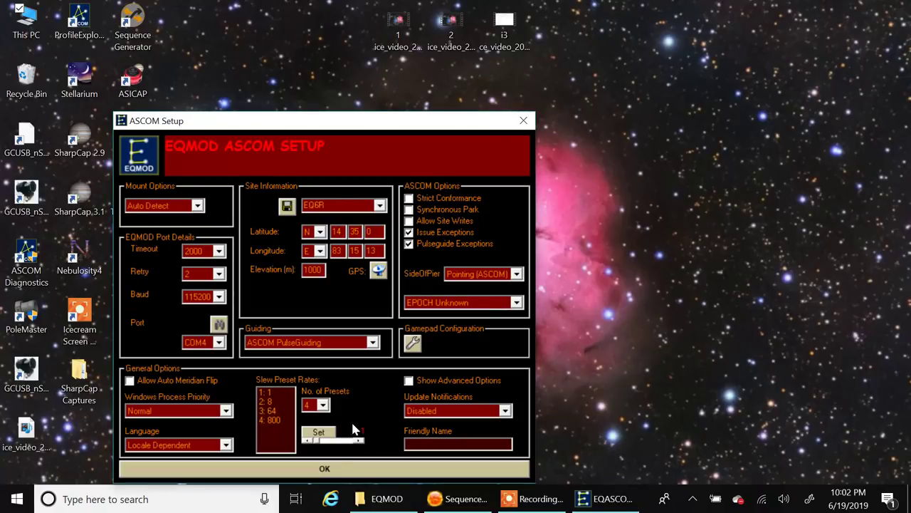
left_click(331, 469)
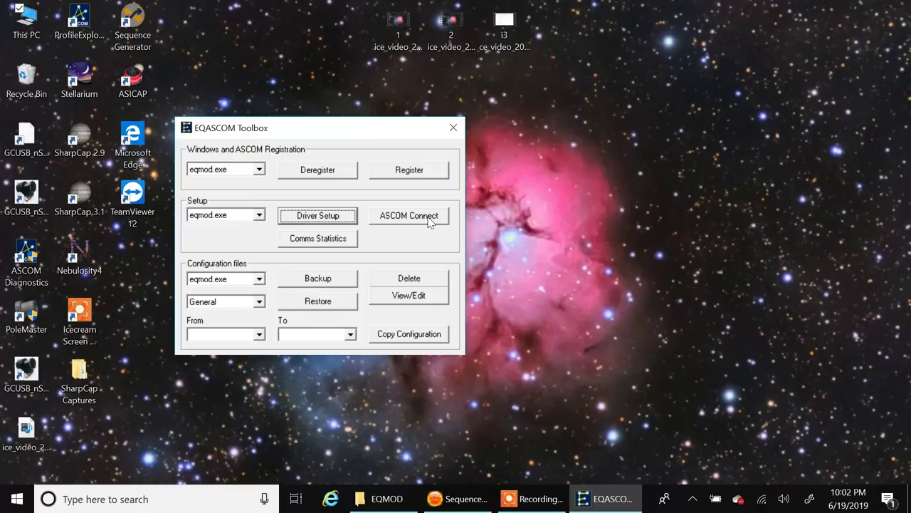
left_click(430, 221)
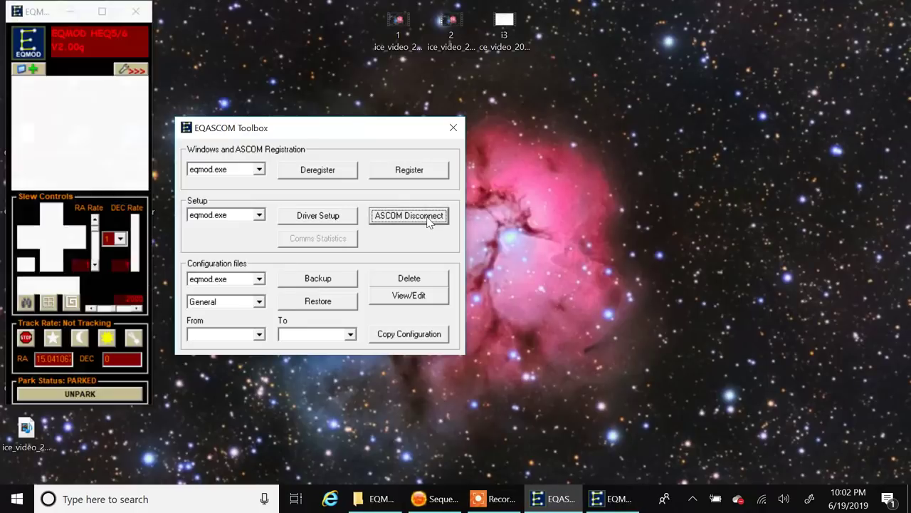
left_click_drag(58, 20, 587, 59)
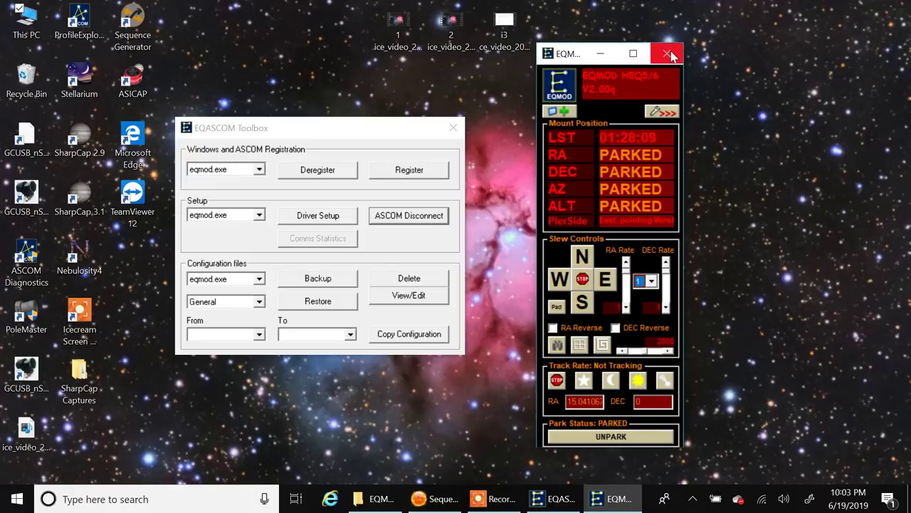
left_click(403, 217)
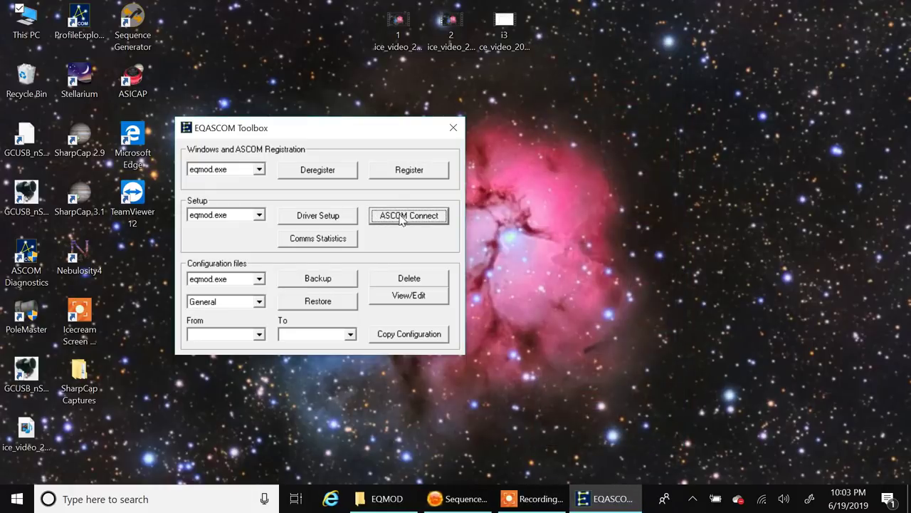
Open the properties of the Prolific USB-to-Serial Comm Port in Device Manager, starting from This PC's system properties.
right_click(6, 20)
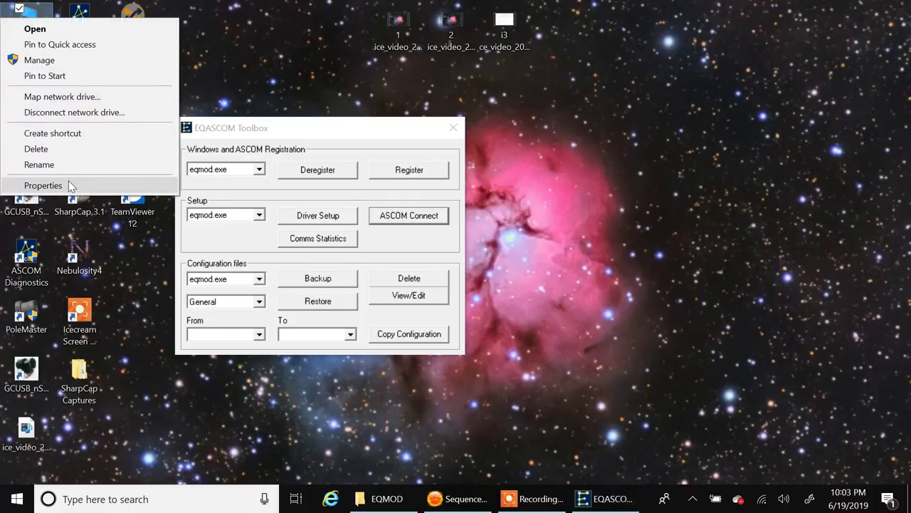
left_click(42, 185)
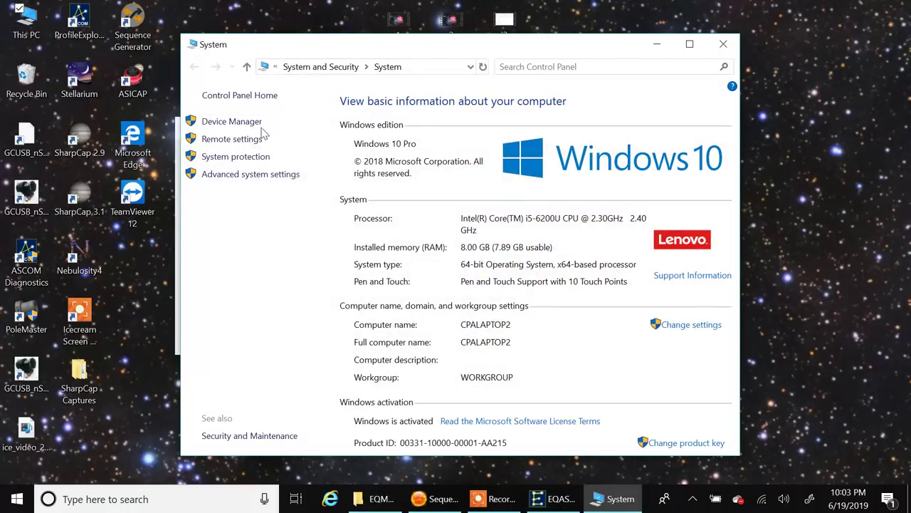
left_click(256, 124)
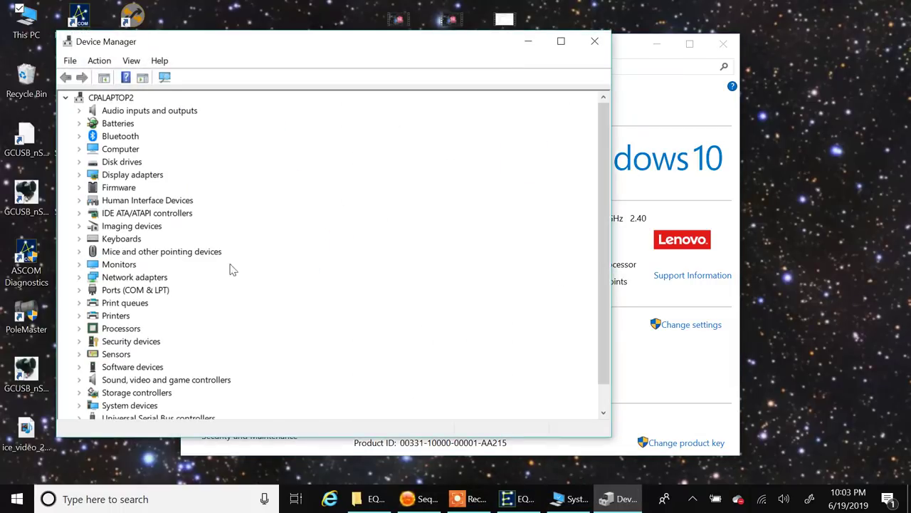
left_click(79, 289)
double_click(146, 302)
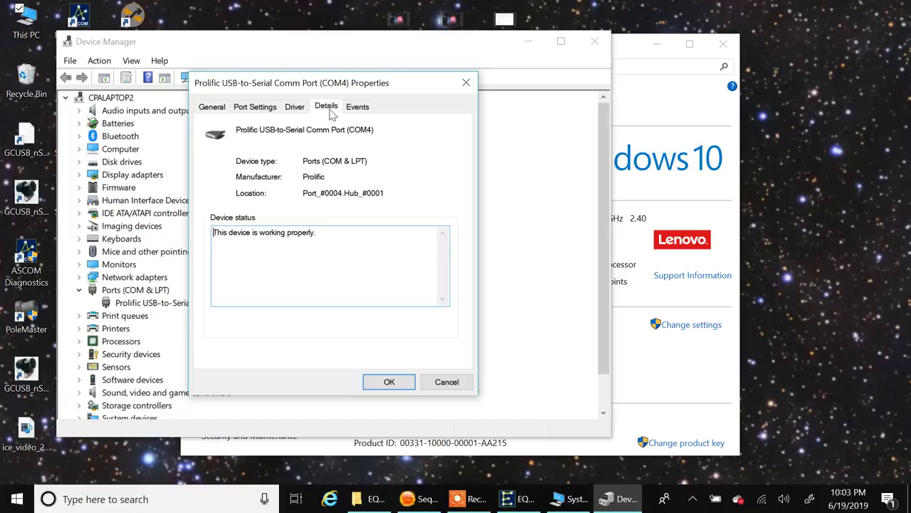
Examine the serial port's details and communication settings, confirm its properties, and close Device Manager and the System window.
left_click(328, 108)
left_click(295, 107)
left_click(339, 109)
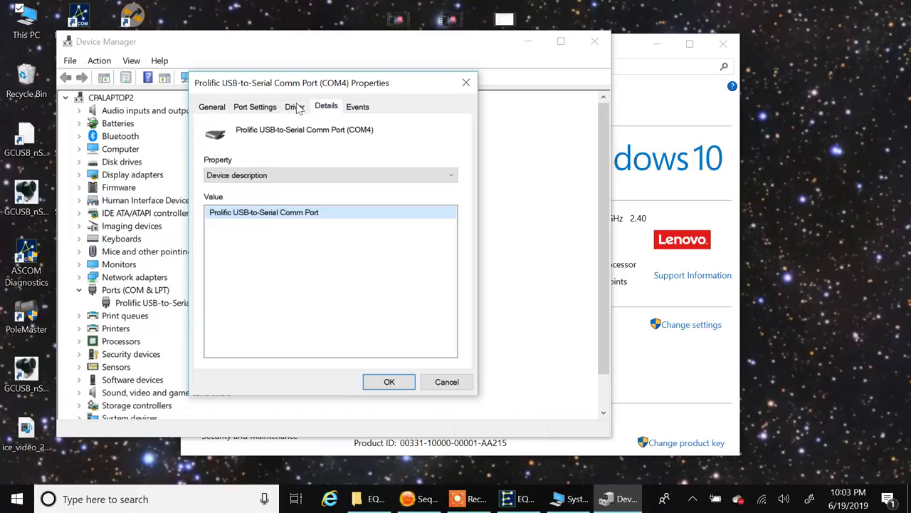
left_click(257, 108)
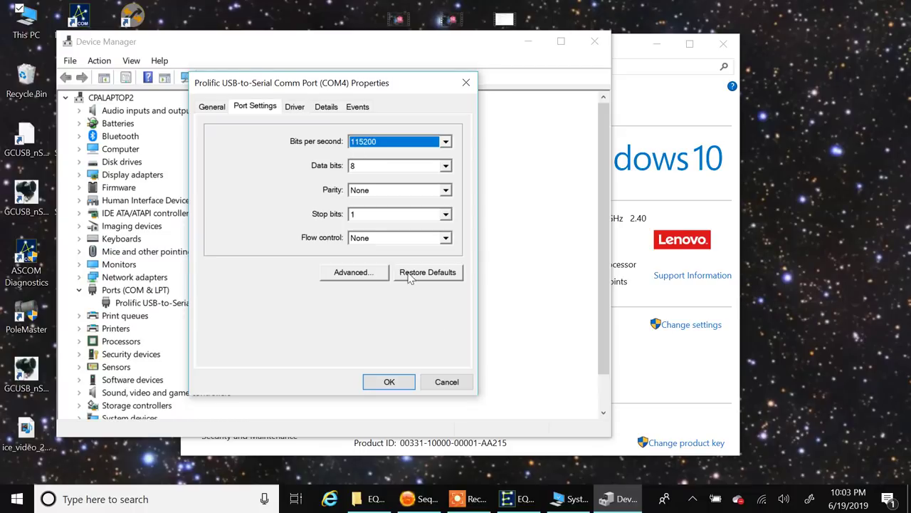
left_click(395, 381)
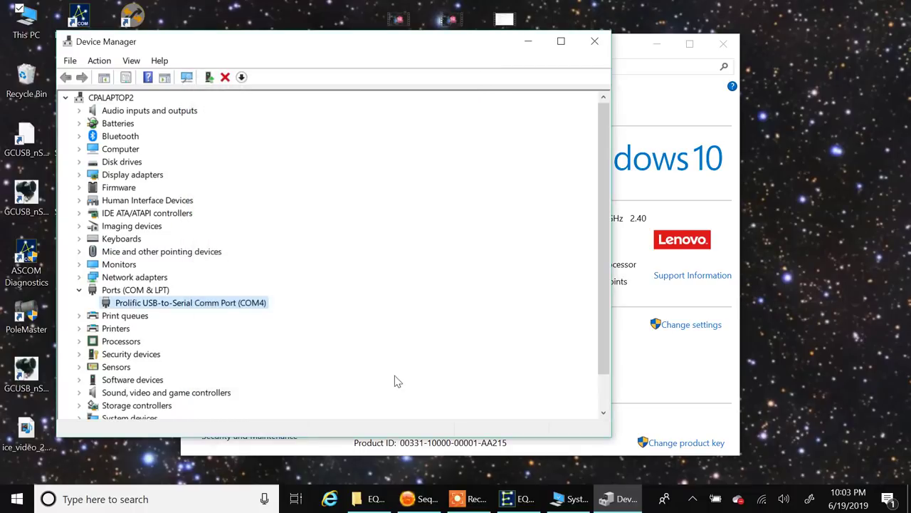
left_click(594, 42)
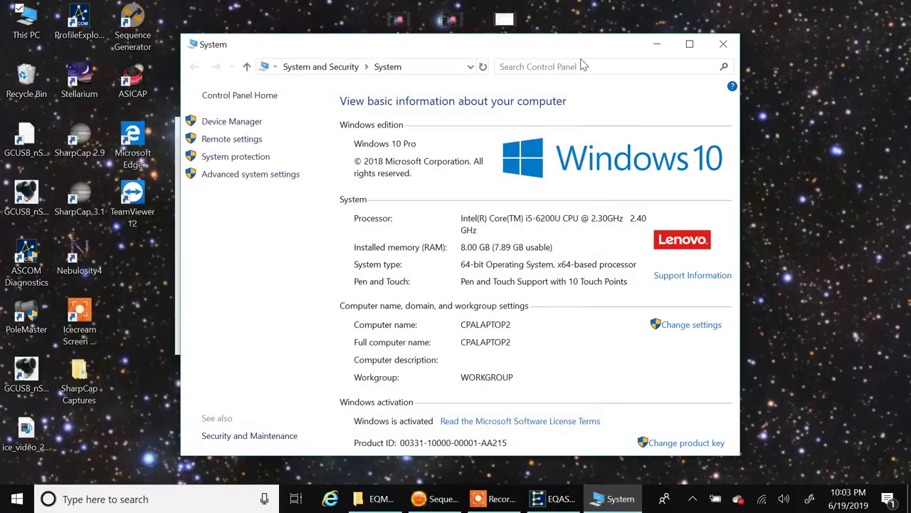
left_click(721, 45)
Set the baud rate to 115200 in the eqmod.exe driver setup, move the window into clear view, and confirm the setup.
left_click(311, 217)
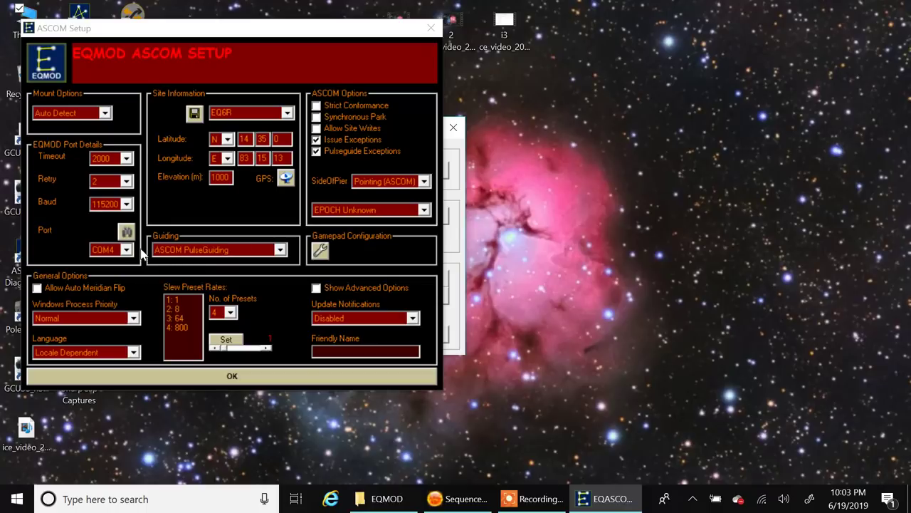
left_click(127, 205)
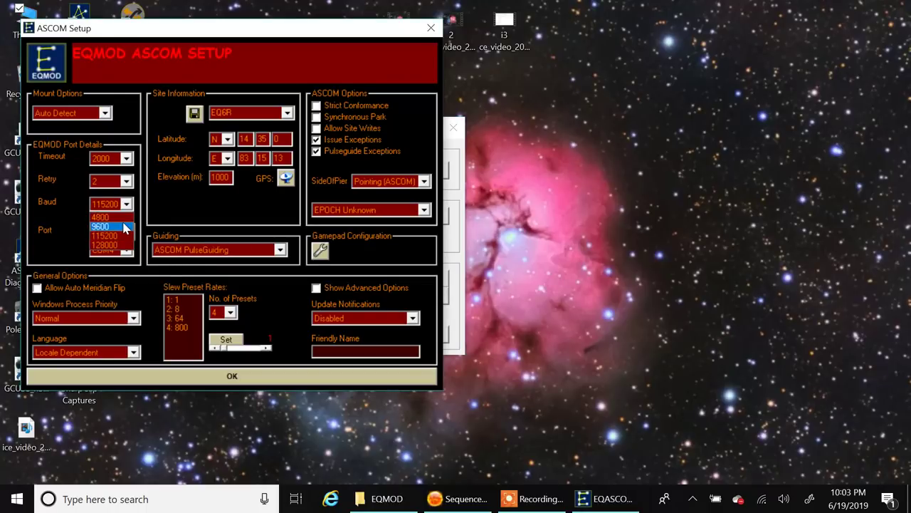
left_click(118, 236)
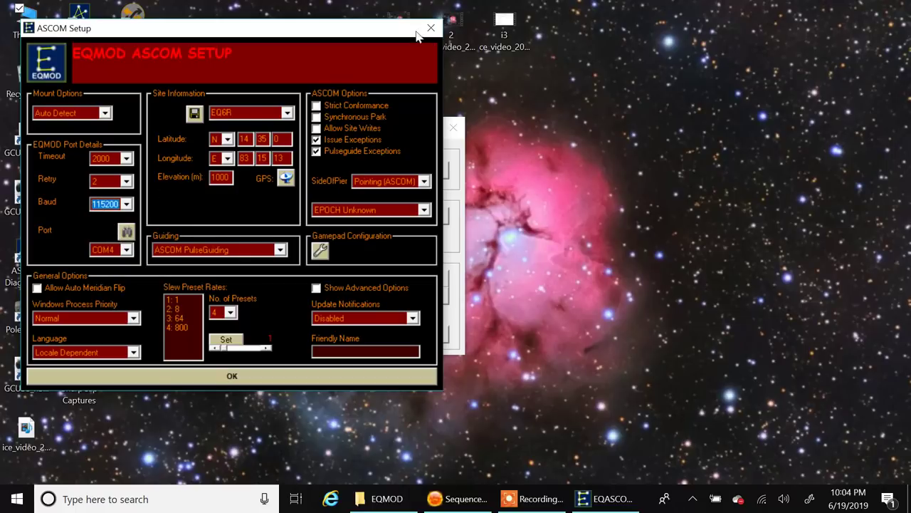
left_click_drag(331, 30, 543, 71)
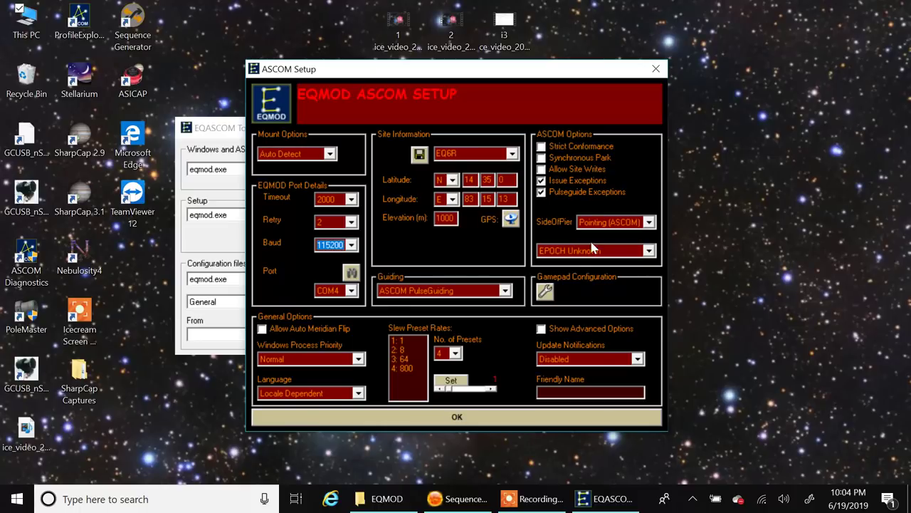
mouse_move(596, 195)
left_click(449, 418)
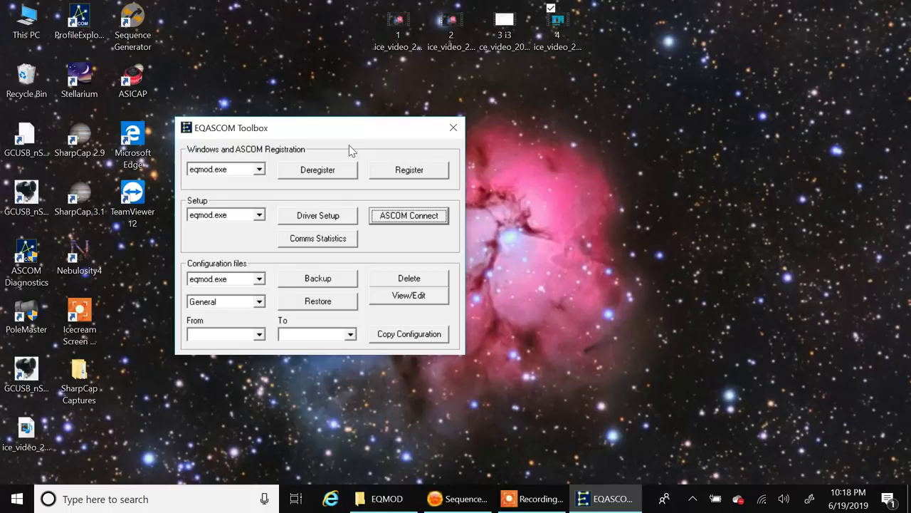
Connect the mount through ASCOM, and test unparking it and parking it to the home position.
left_click(410, 218)
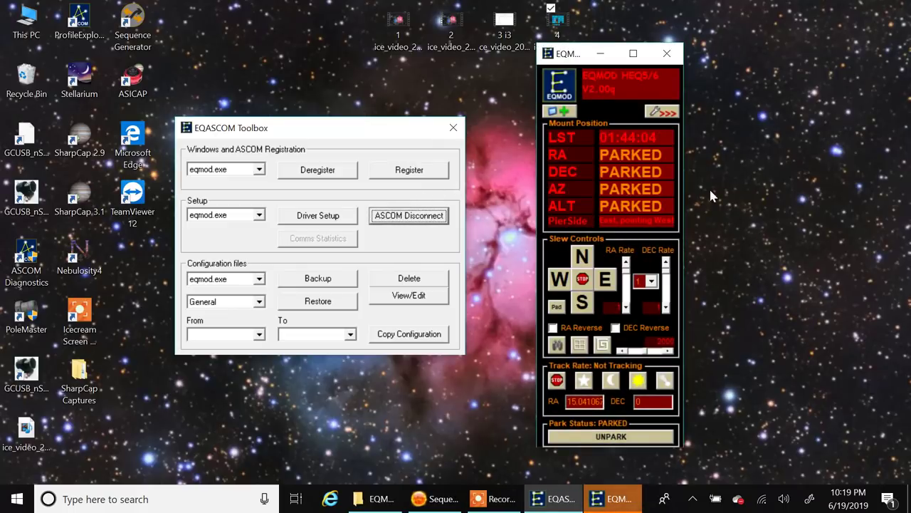
left_click(640, 438)
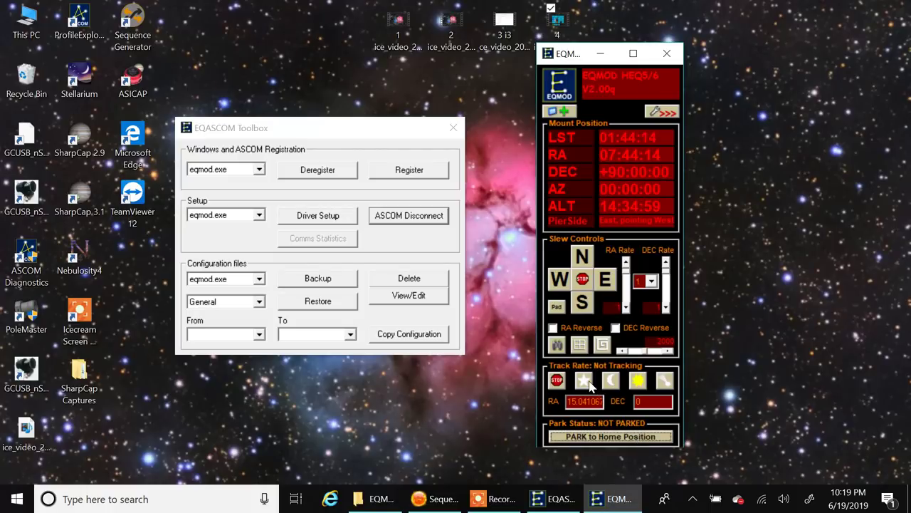
left_click(622, 436)
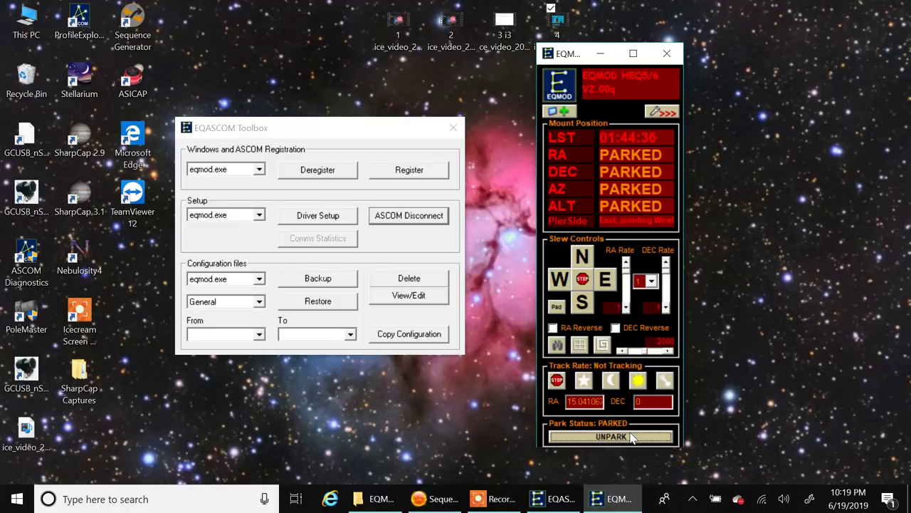
Unpark the mount again and start tracking at the sidereal rate.
left_click(623, 437)
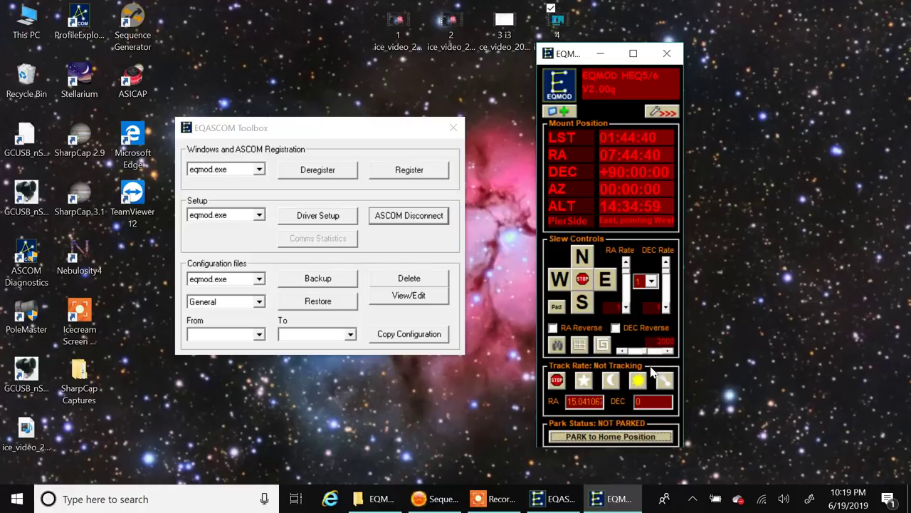
left_click(584, 382)
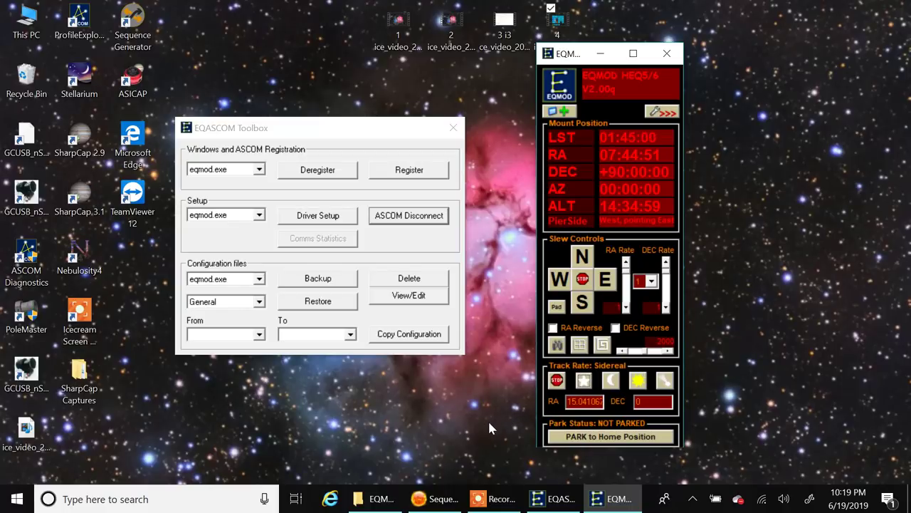
Switch to Sequence Generator Pro, minimize the EQMOD window, and select ASCOM Dome Control as the sequence's telescope.
left_click(445, 502)
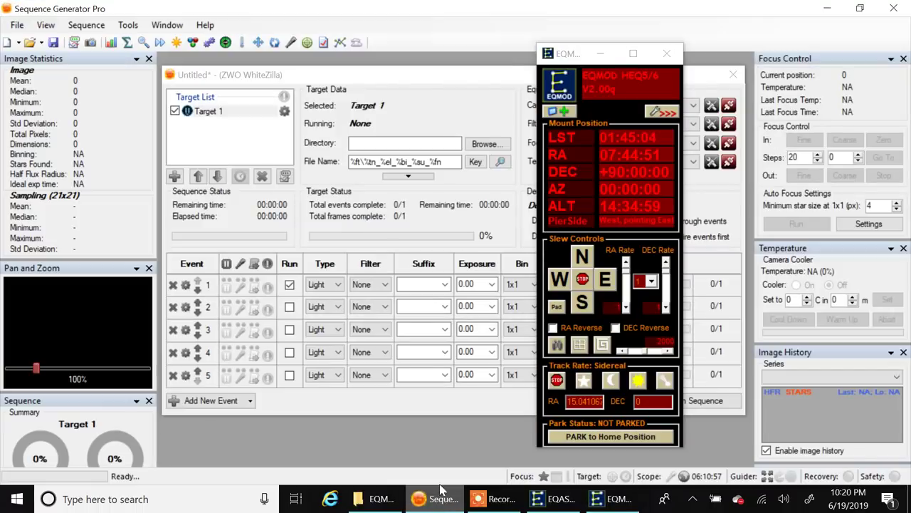
left_click(601, 55)
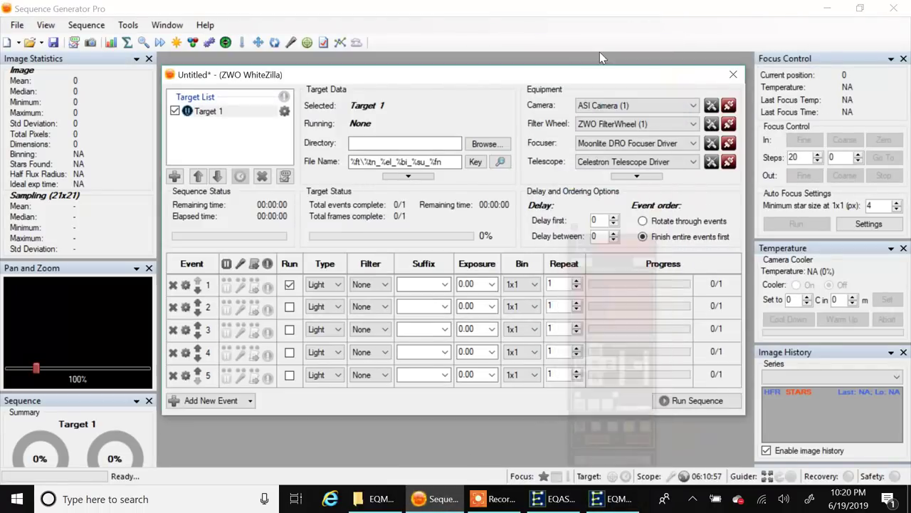
left_click(693, 163)
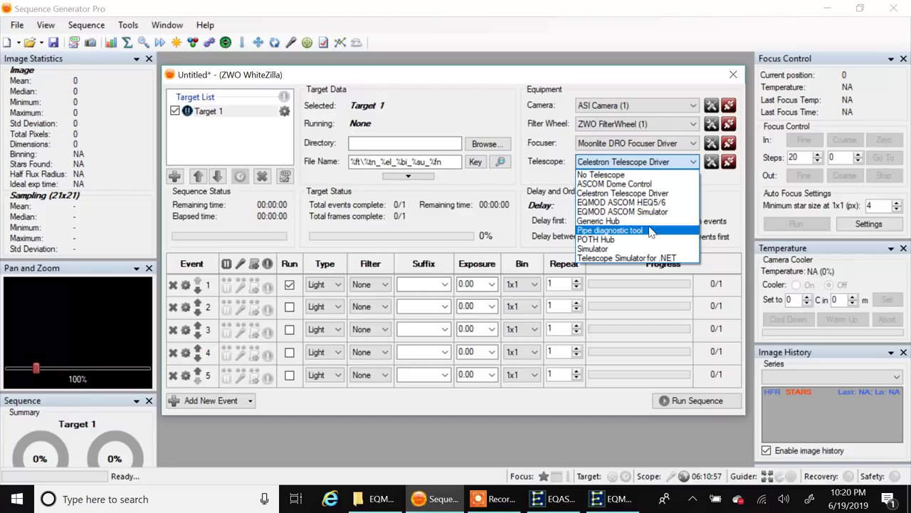
left_click(614, 184)
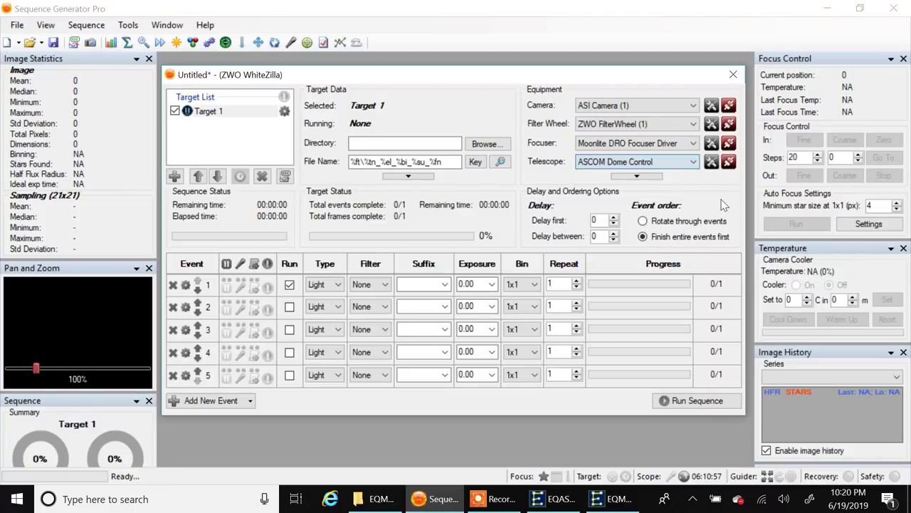
Return to EQMOD, park the mount to its home position, and disconnect it from ASCOM in EQASCOM Toolbox.
left_click(613, 498)
left_click(595, 436)
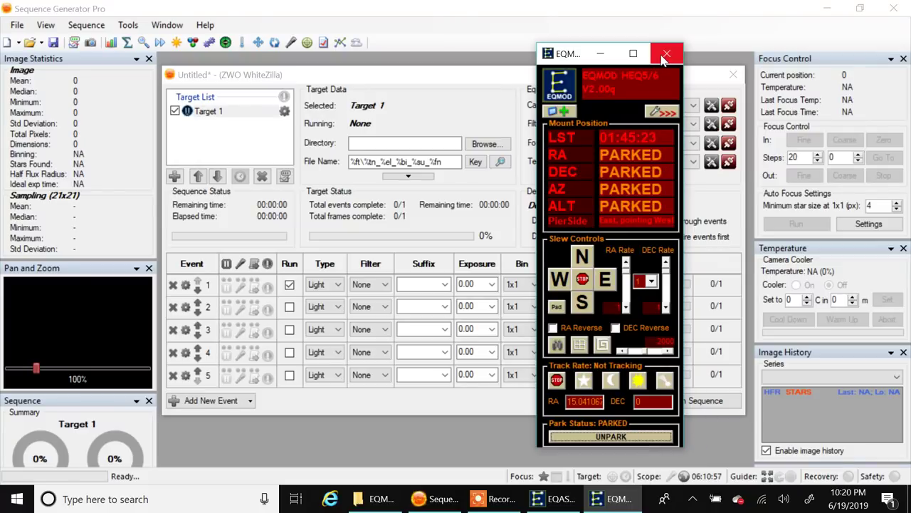
left_click(548, 502)
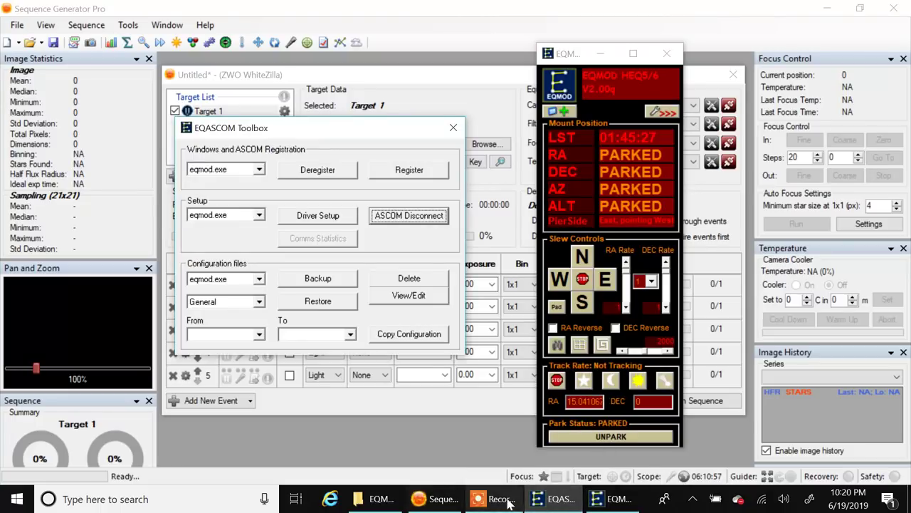
left_click(617, 500)
left_click(399, 219)
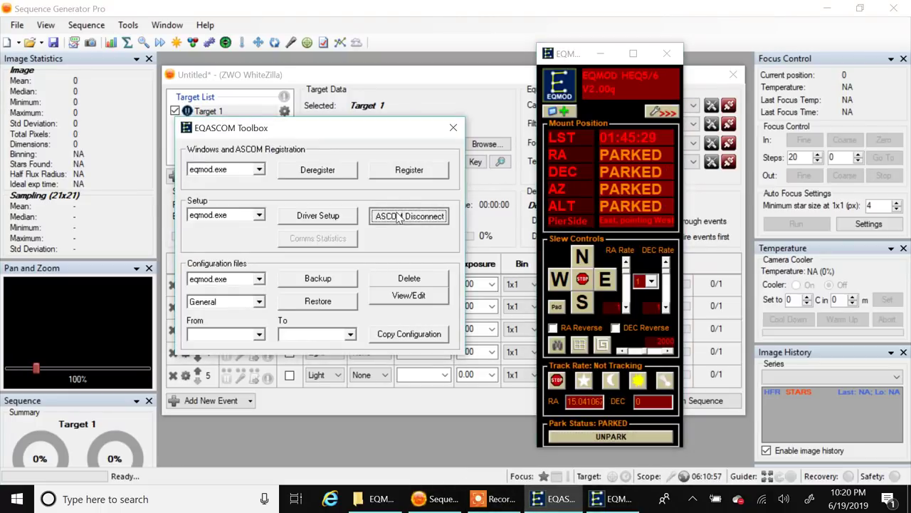
Close the EQASCOM Toolbox, select EQMOD ASCOM HEQ5/6 as the sequence's telescope, and connect it.
left_click(453, 129)
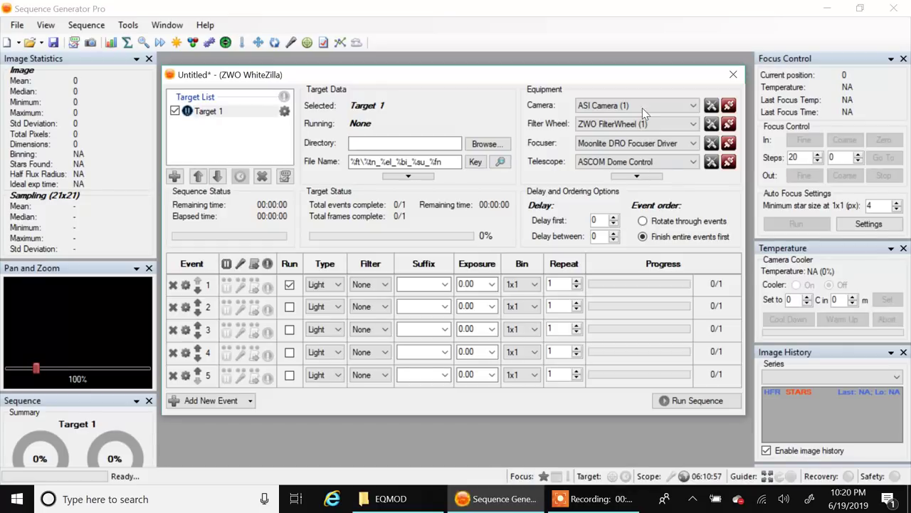
left_click(692, 162)
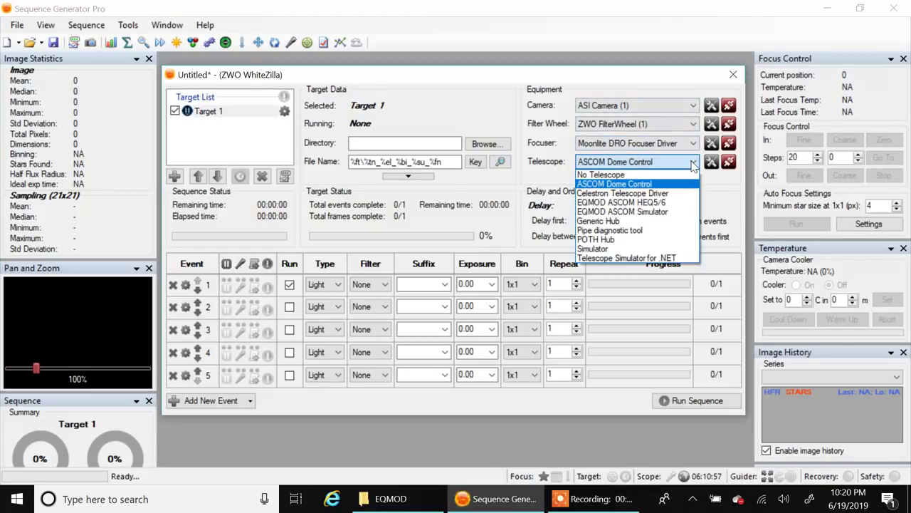
left_click(670, 205)
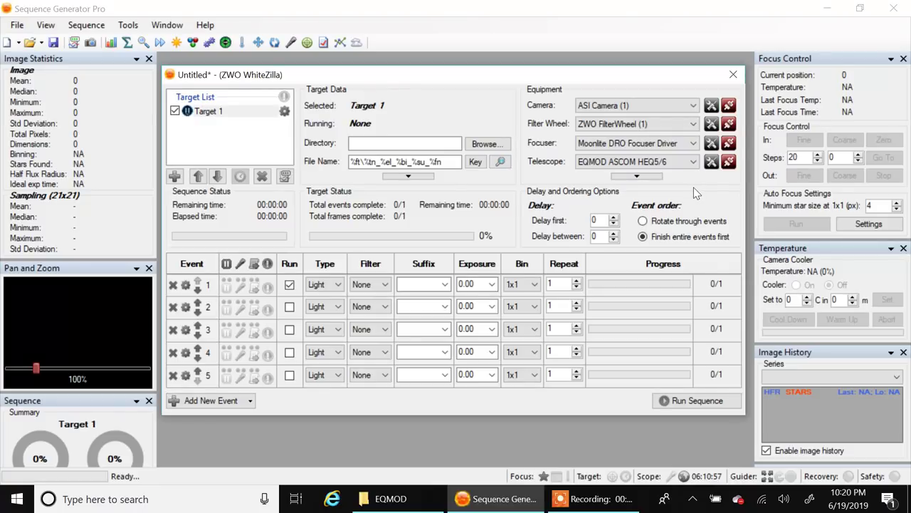
left_click(729, 163)
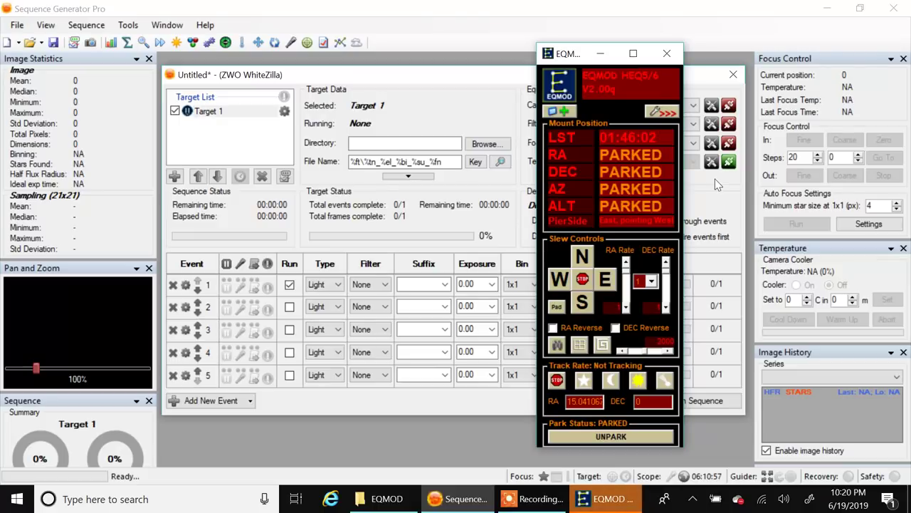
Unpark the mount and start tracking at the sidereal rate, and minimize the EQMOD window to return to the sequence.
left_click(644, 438)
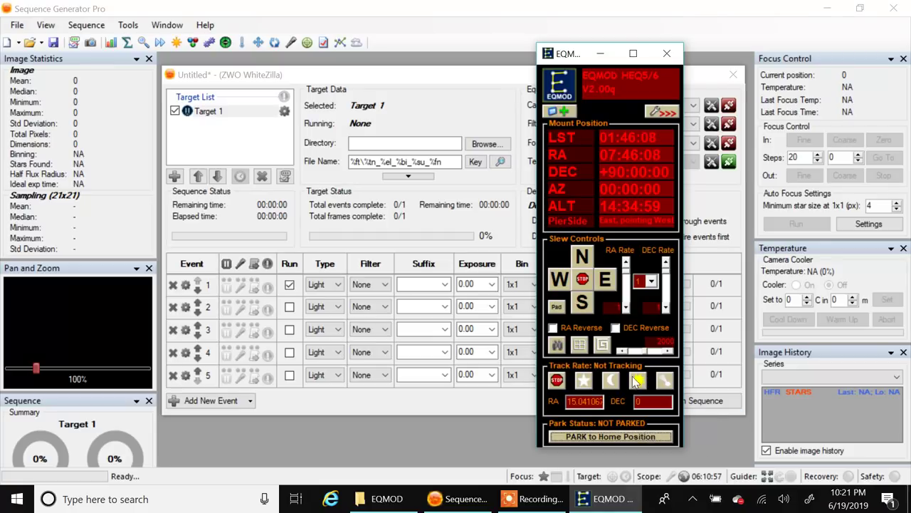
left_click(583, 383)
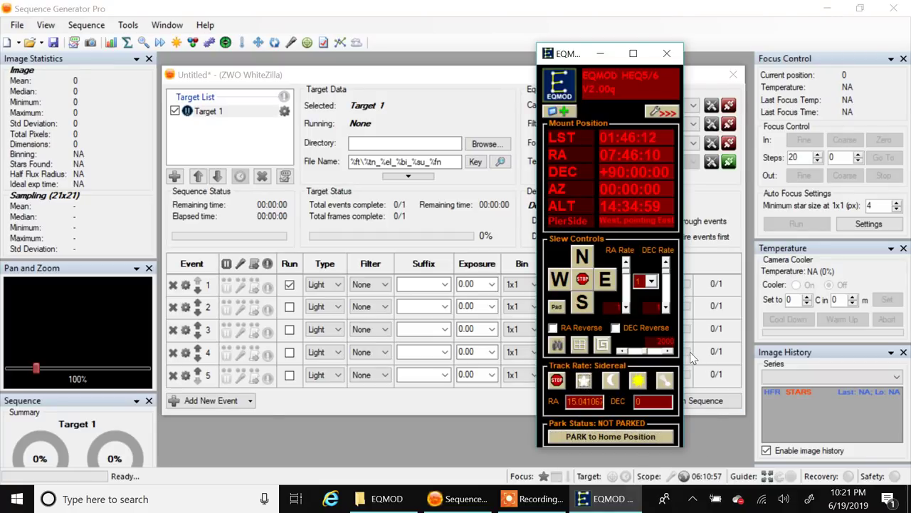
left_click(709, 221)
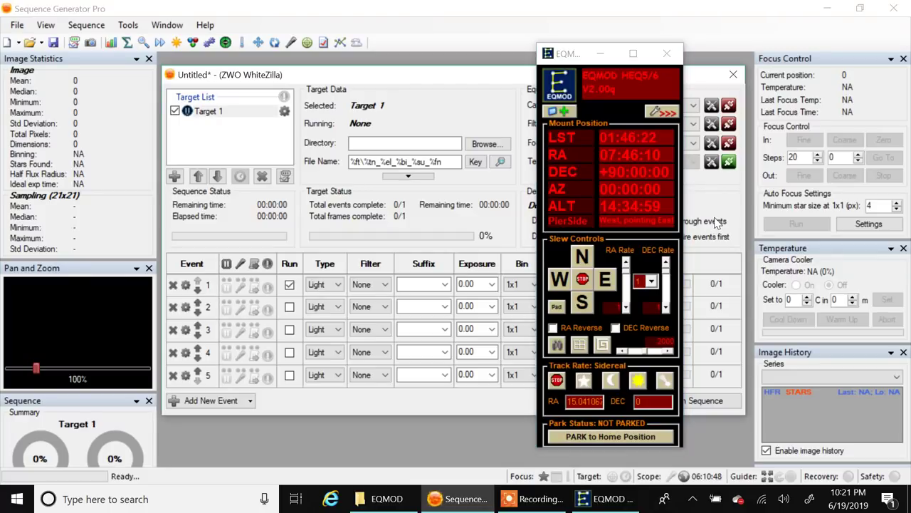
left_click(602, 53)
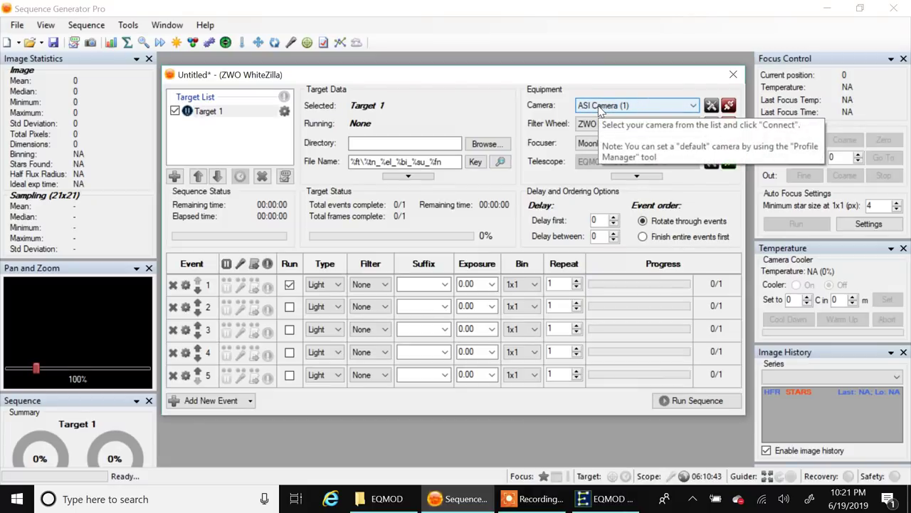